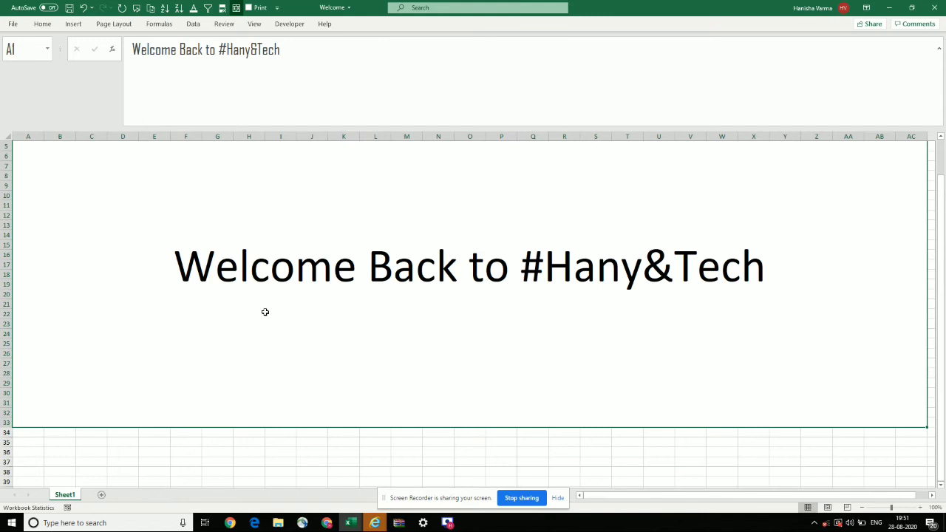
Step: Switch to the blank Book4 workbook and enlarge Sheet1 to 140% zoom
{"action": "key", "text": "alt+Tab"}
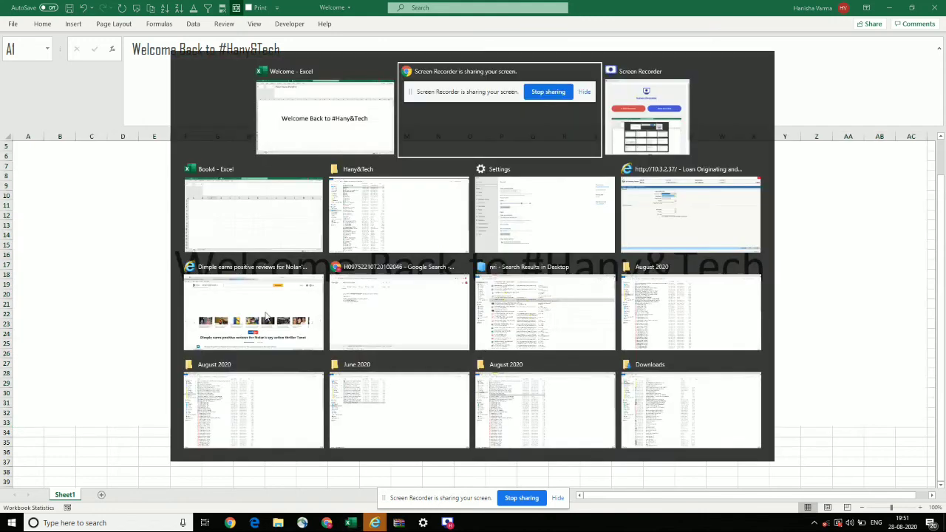
{"action": "key", "text": "alt+Tab"}
{"action": "key", "text": "alt+Tab"}
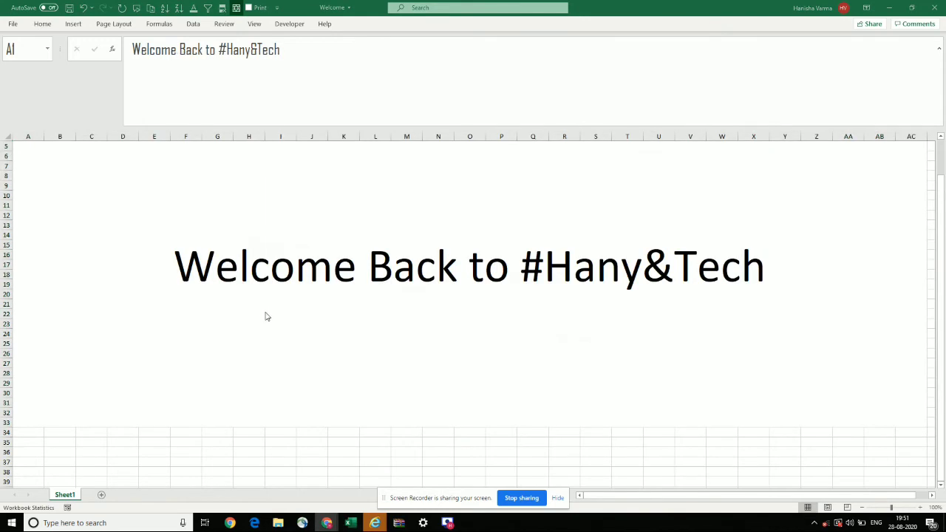
{"action": "mouse_move", "coordinate": [350, 521]}
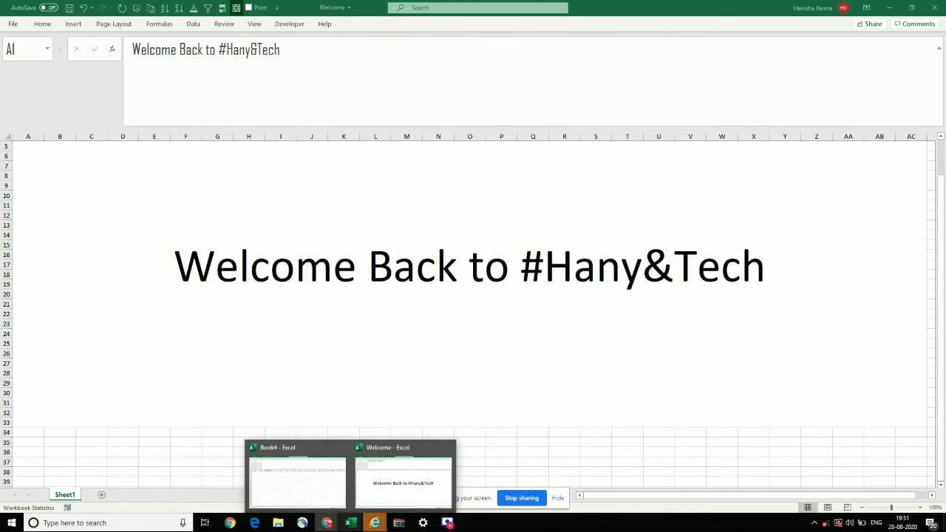
{"action": "left_click", "coordinate": [325, 507]}
{"action": "left_click", "coordinate": [311, 337]}
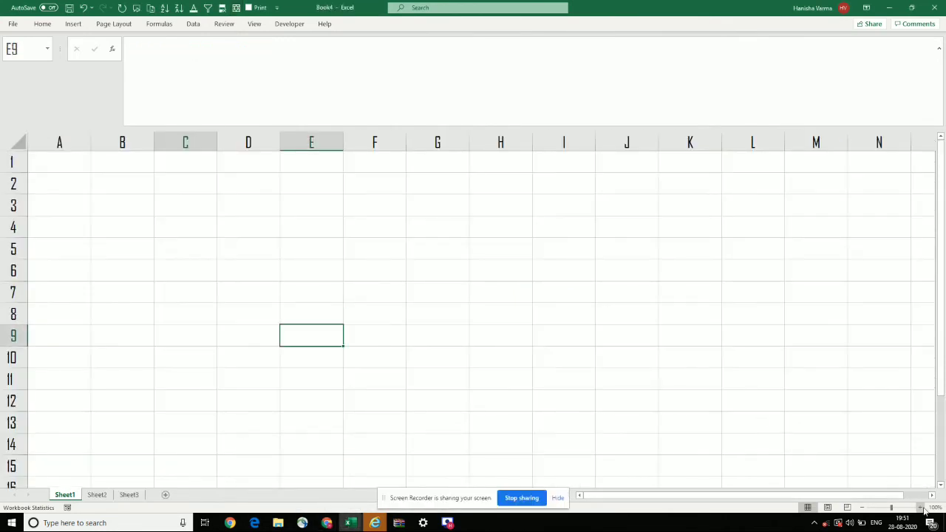
{"action": "left_click", "coordinate": [922, 509]}
{"action": "left_click", "coordinate": [922, 509]}
{"action": "left_click", "coordinate": [922, 509]}
{"action": "left_click", "coordinate": [922, 509]}
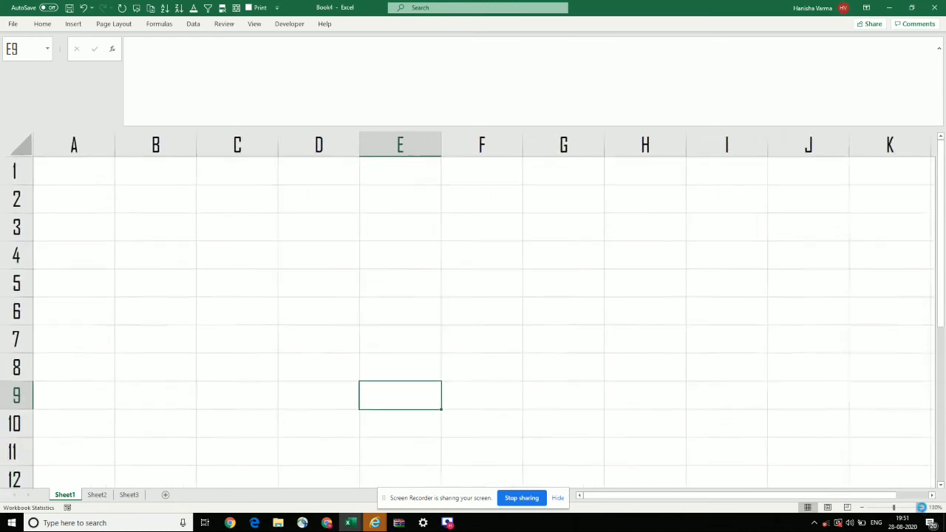
Step: List the first names of four students in cells C3 to C6
{"action": "left_click", "coordinate": [244, 197]}
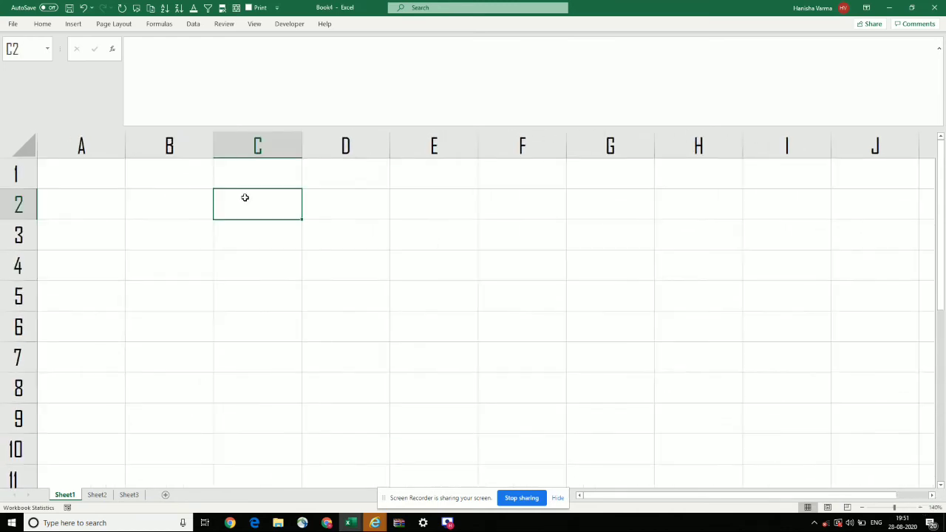
{"action": "left_click", "coordinate": [221, 232]}
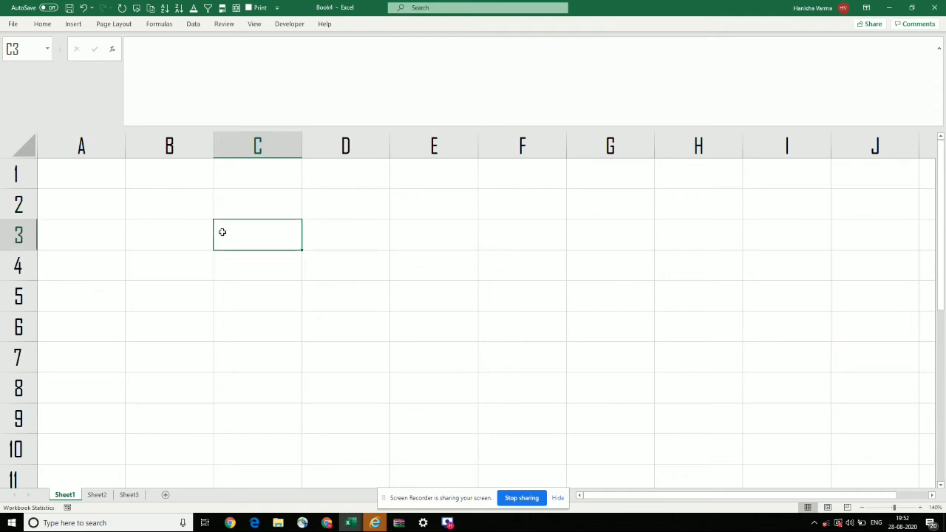
{"action": "type", "text": "Jinesh"}
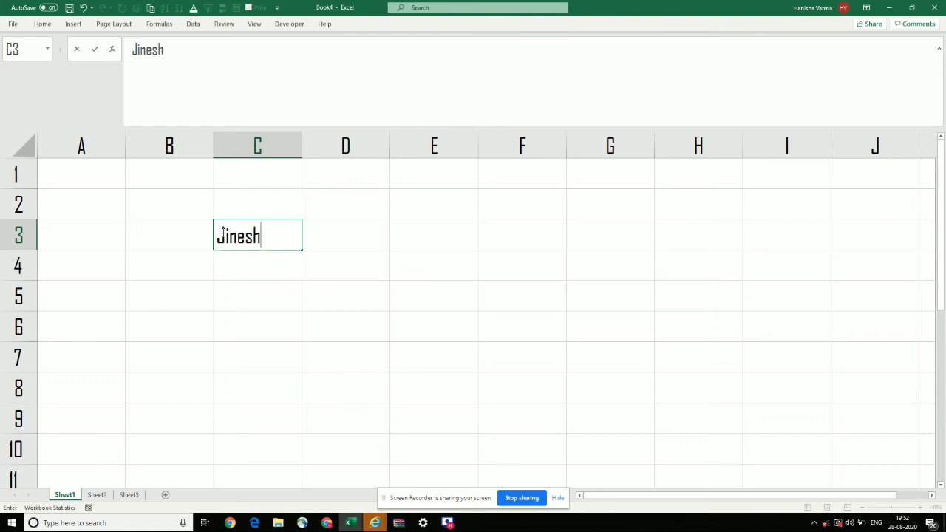
{"action": "key", "text": "Return"}
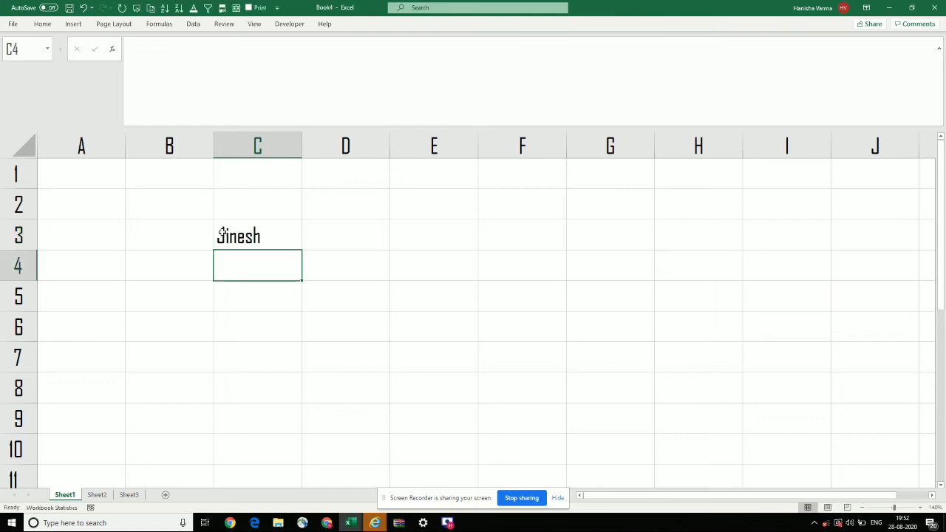
{"action": "type", "text": "Anita"}
{"action": "key", "text": "Return"}
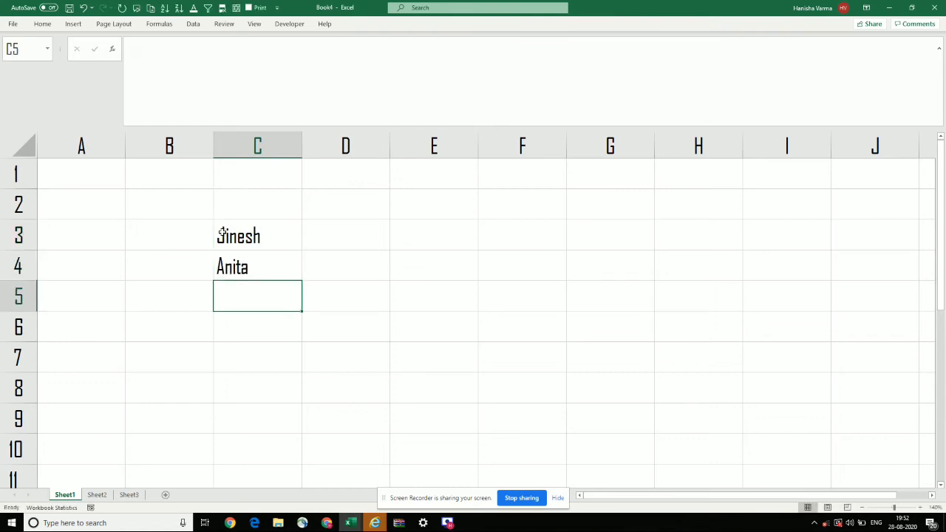
{"action": "type", "text": "Sangita"}
{"action": "key", "text": "Return"}
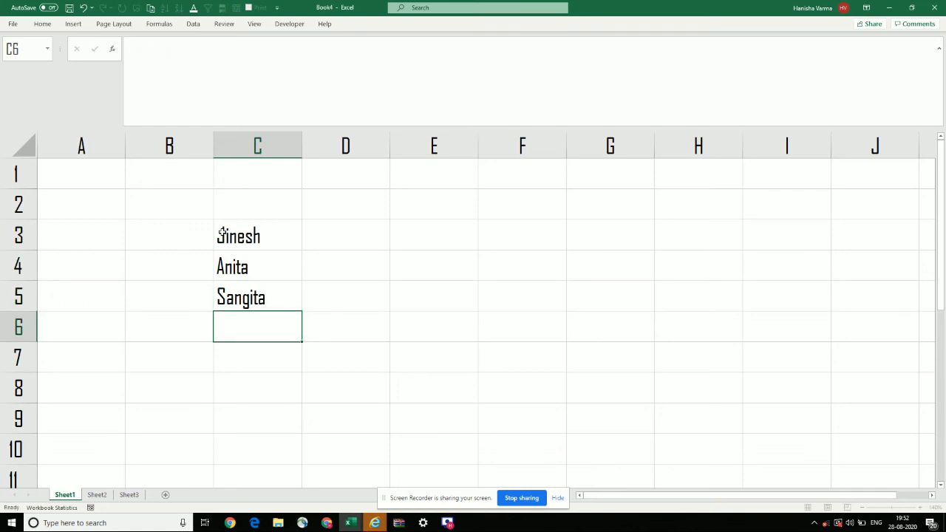
{"action": "type", "text": "Reema"}
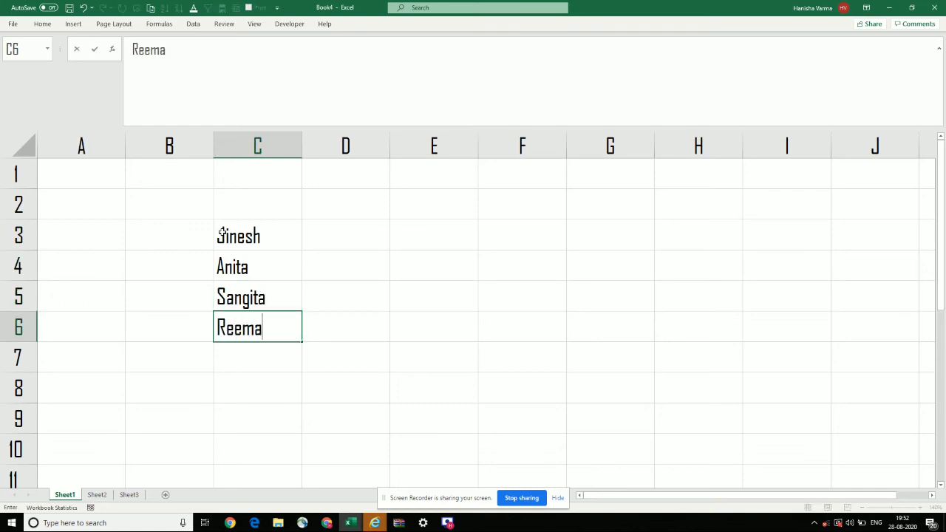
{"action": "key", "text": "Return"}
Step: Enter a mark of 50 in D3, beside the first student's name
{"action": "key", "text": "Up"}
{"action": "key", "text": "Up"}
{"action": "key", "text": "Up"}
{"action": "key", "text": "Up"}
{"action": "key", "text": "Right"}
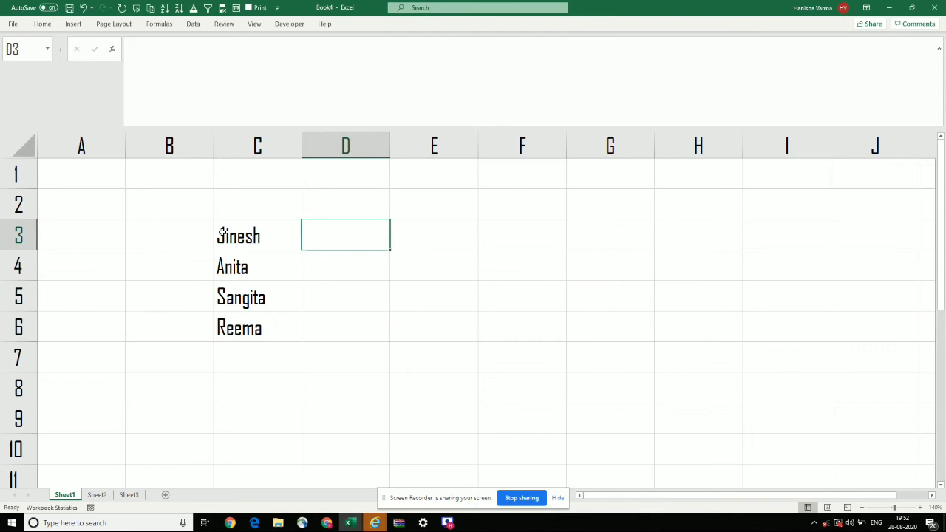
{"action": "type", "text": "50"}
{"action": "key", "text": "Up"}
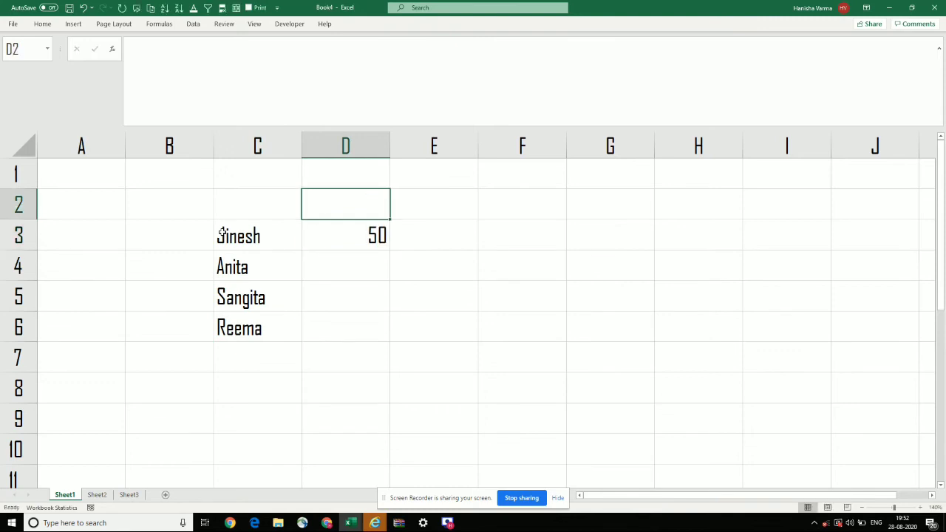
Step: Add the column headers "Student name" in C2 and "Marks" in D2
{"action": "key", "text": "Left"}
{"action": "type", "text": "Stuen"}
{"action": "key", "text": "BackSpace"}
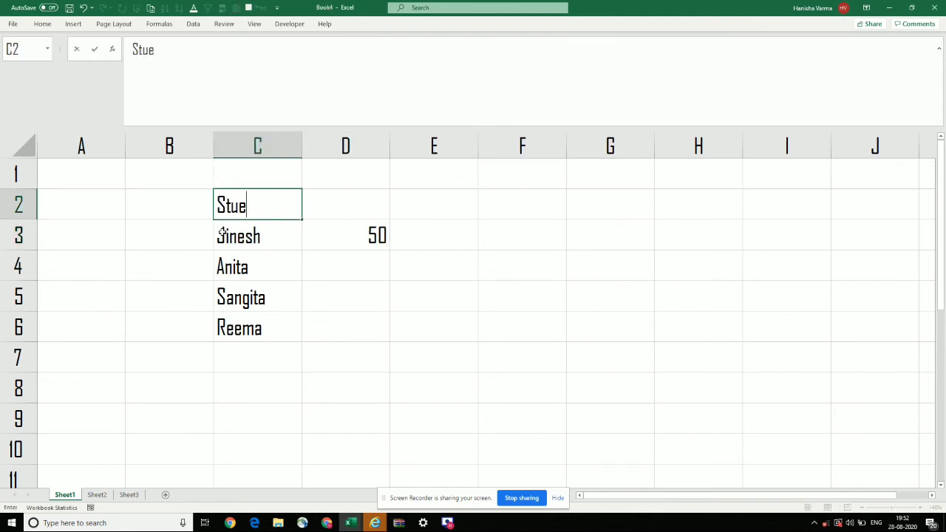
{"action": "key", "text": "BackSpace"}
{"action": "type", "text": "dent name"}
{"action": "key", "text": "Return"}
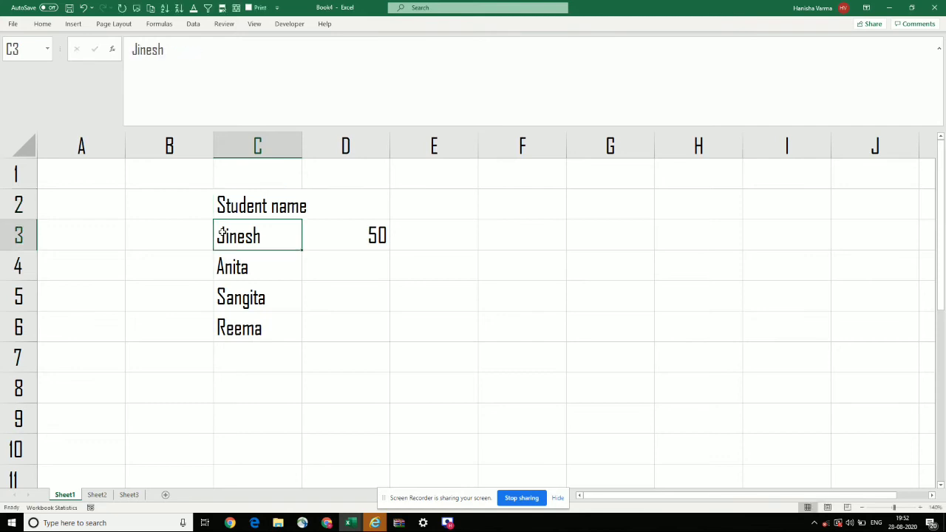
{"action": "key", "text": "Right"}
{"action": "key", "text": "Up"}
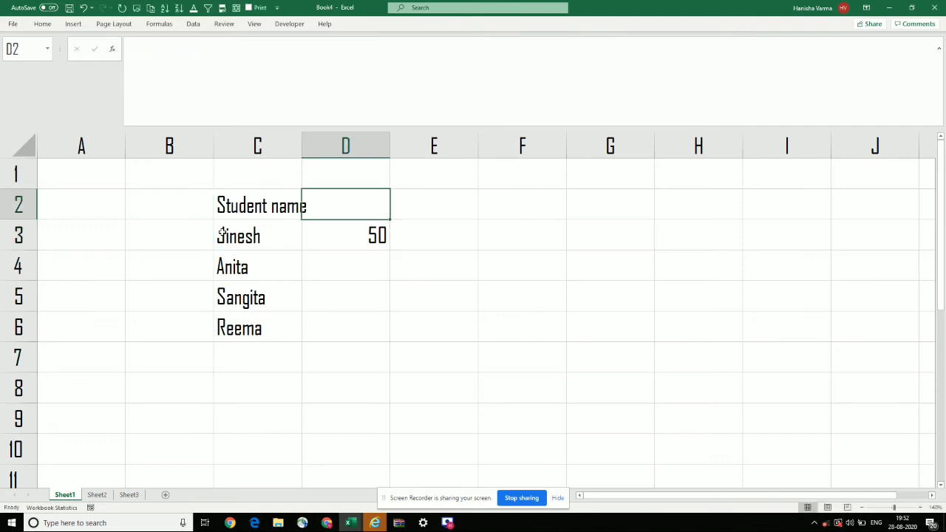
{"action": "key", "text": "Down"}
{"action": "key", "text": "Up"}
{"action": "type", "text": "Marks"}
{"action": "key", "text": "Return"}
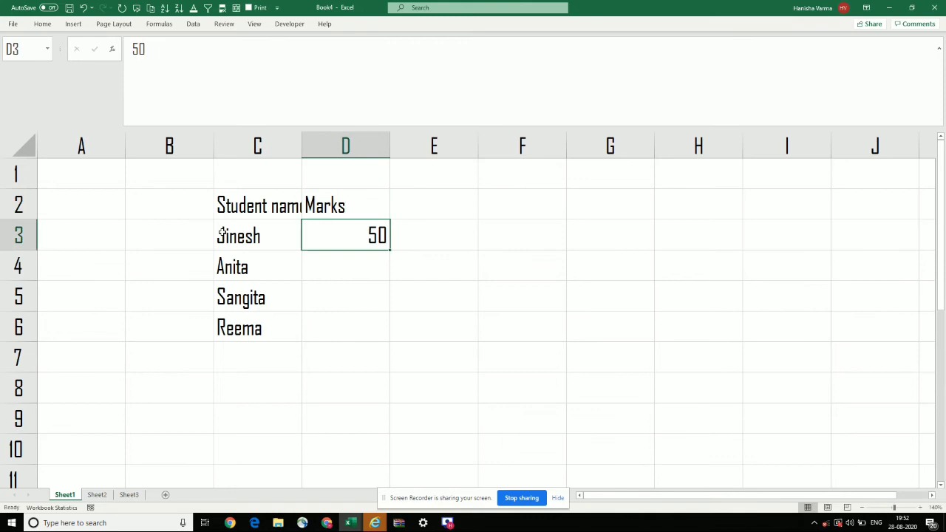
Step: Enter marks of 80 in D4 and 60 in D5 for the second and third students
{"action": "key", "text": "Down"}
{"action": "type", "text": "80"}
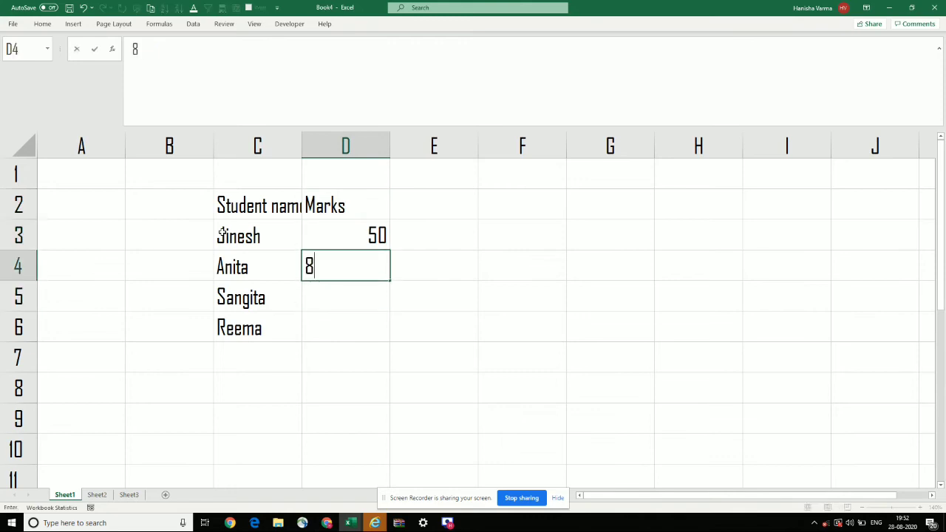
{"action": "key", "text": "Return"}
{"action": "type", "text": "60"}
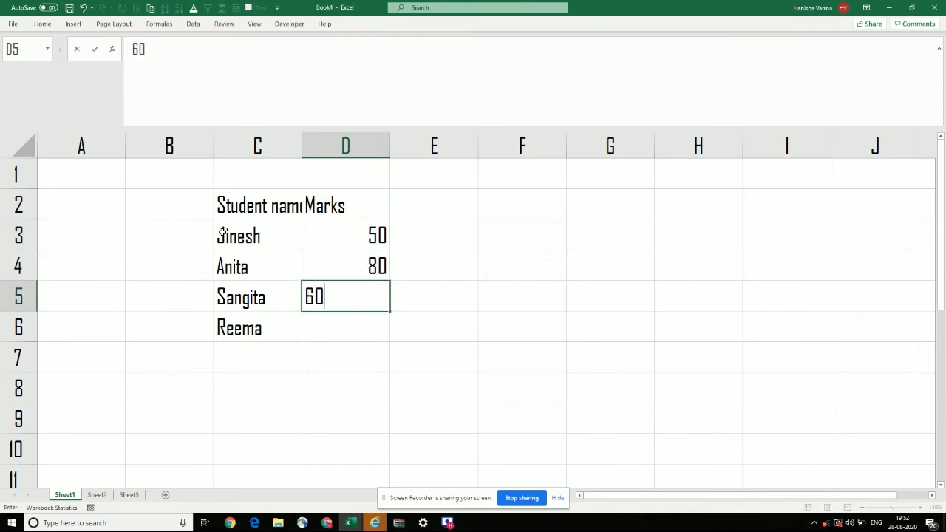
{"action": "key", "text": "ctrl+Return"}
Step: Set the marks of the second, third and fourth students to 60, 80 and 90 in D4 to D6
{"action": "key", "text": "Up"}
{"action": "type", "text": "60"}
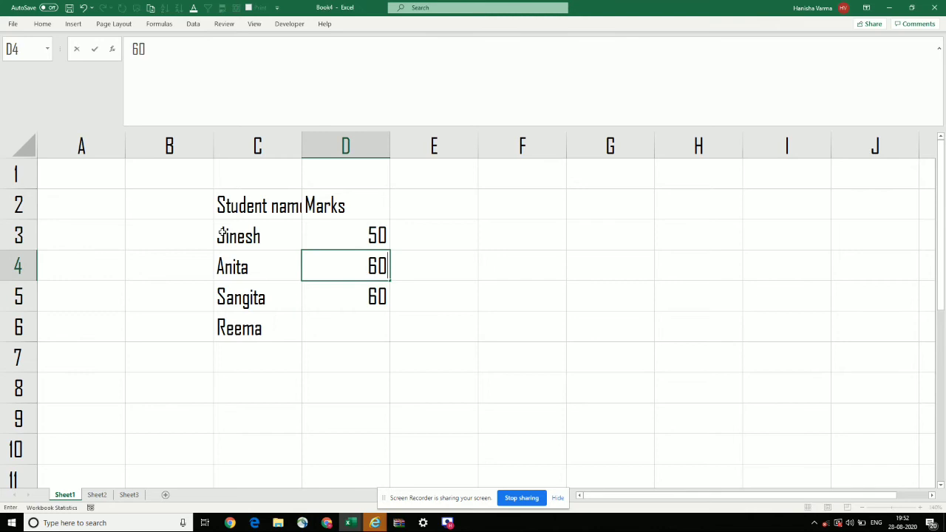
{"action": "key", "text": "Return"}
{"action": "type", "text": "80"}
{"action": "key", "text": "Return"}
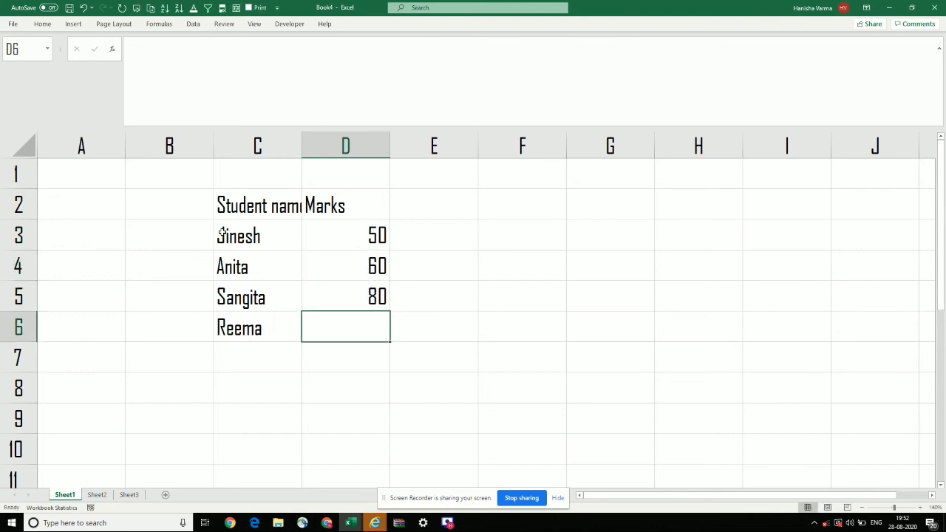
{"action": "type", "text": "90"}
{"action": "key", "text": "Return"}
Step: Add a fifth student's first name in C7 with a mark of 100 in D7
{"action": "key", "text": "Left"}
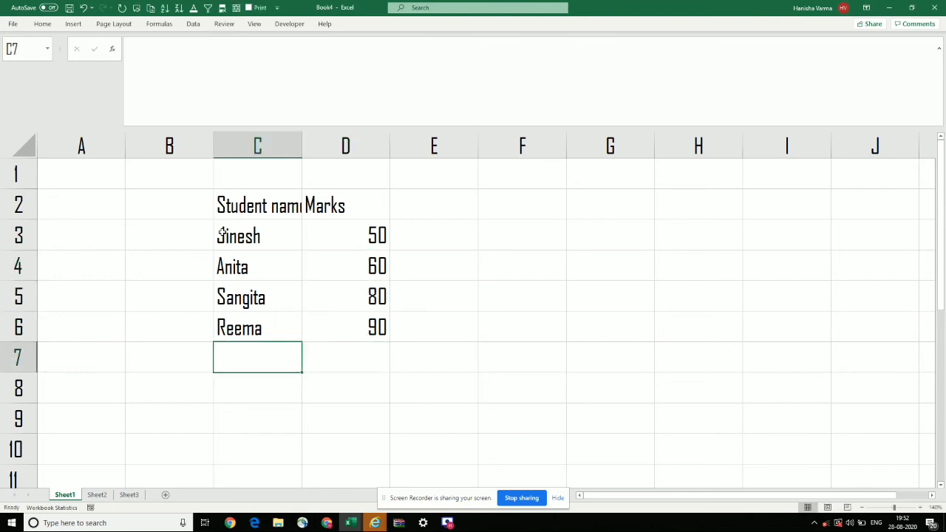
{"action": "type", "text": "Yogesh"}
{"action": "key", "text": "Return"}
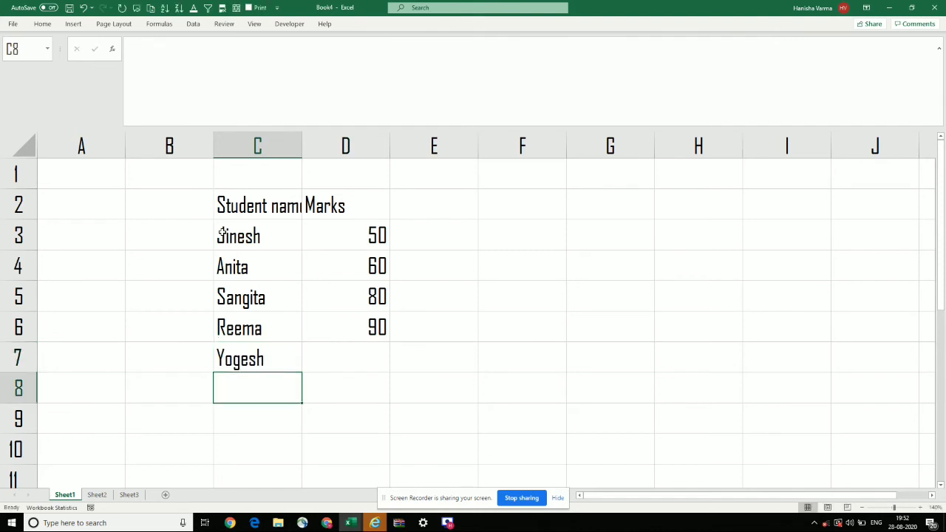
{"action": "key", "text": "Up"}
{"action": "key", "text": "Right"}
{"action": "type", "text": "100"}
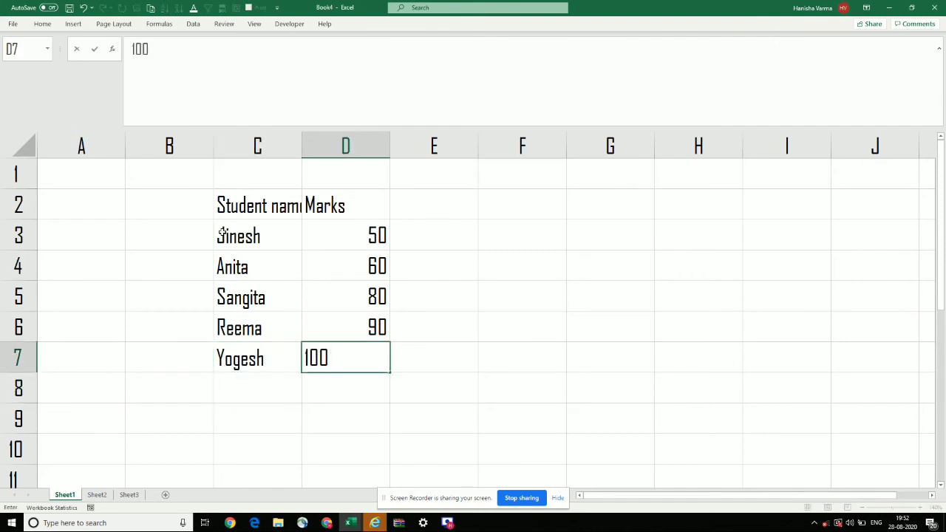
{"action": "key", "text": "Right"}
{"action": "key", "text": "Up"}
{"action": "key", "text": "Left"}
{"action": "key", "text": "Up"}
{"action": "key", "text": "Up"}
{"action": "key", "text": "Up"}
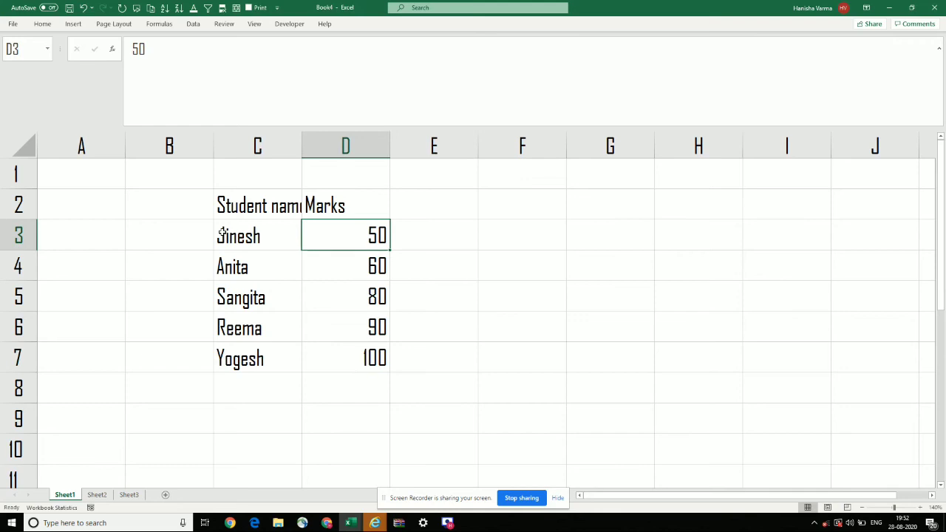
Step: Enter the threshold values 0, 51, 90 and 100 down cells G4 to G7
{"action": "left_click", "coordinate": [633, 277]}
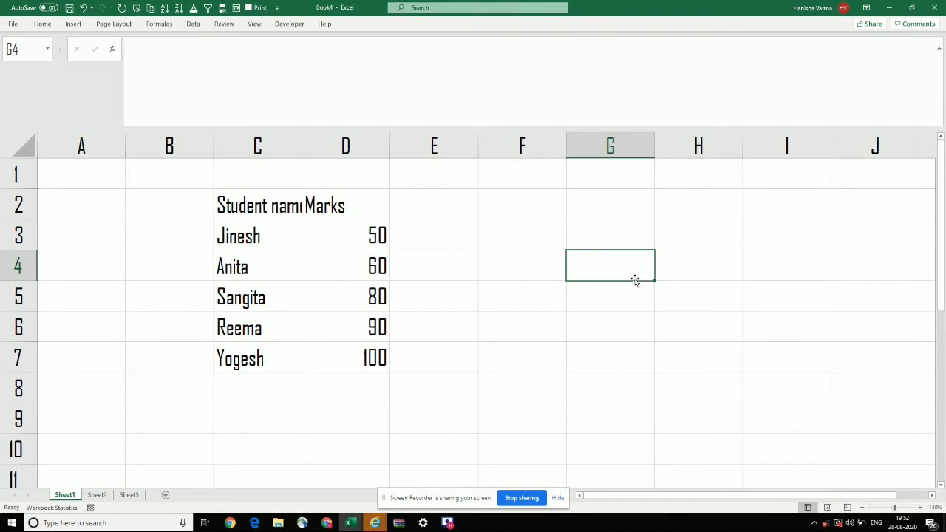
{"action": "key", "text": "Up"}
{"action": "key", "text": "Down"}
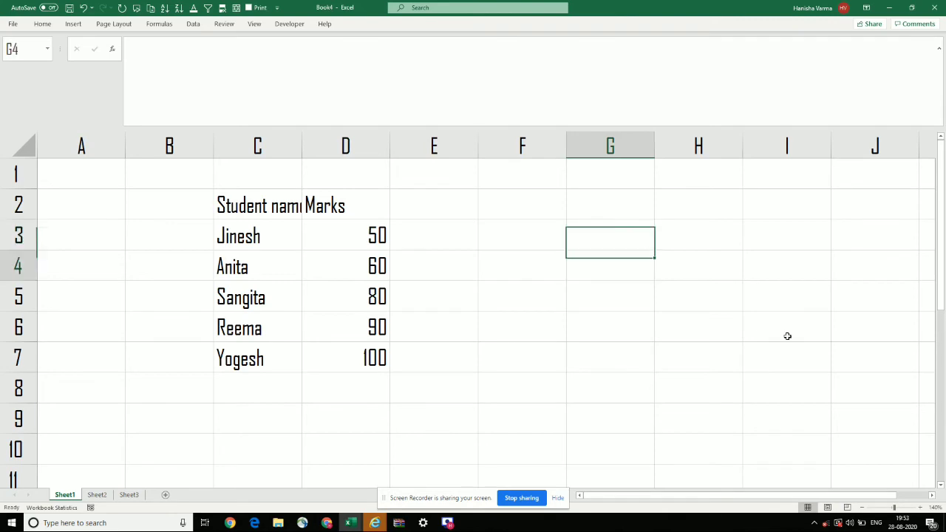
{"action": "type", "text": "0"}
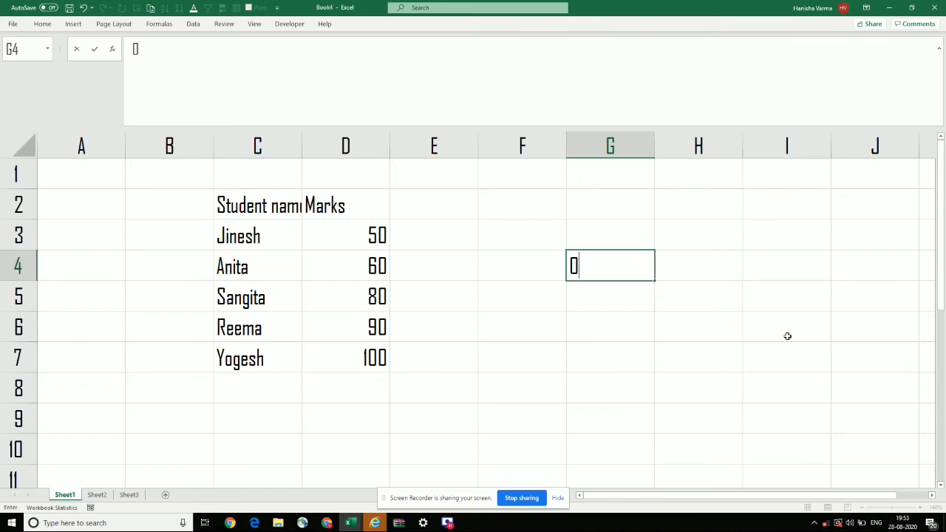
{"action": "key", "text": "Return"}
{"action": "key", "text": "Up"}
{"action": "key", "text": "Right"}
{"action": "key", "text": "Left"}
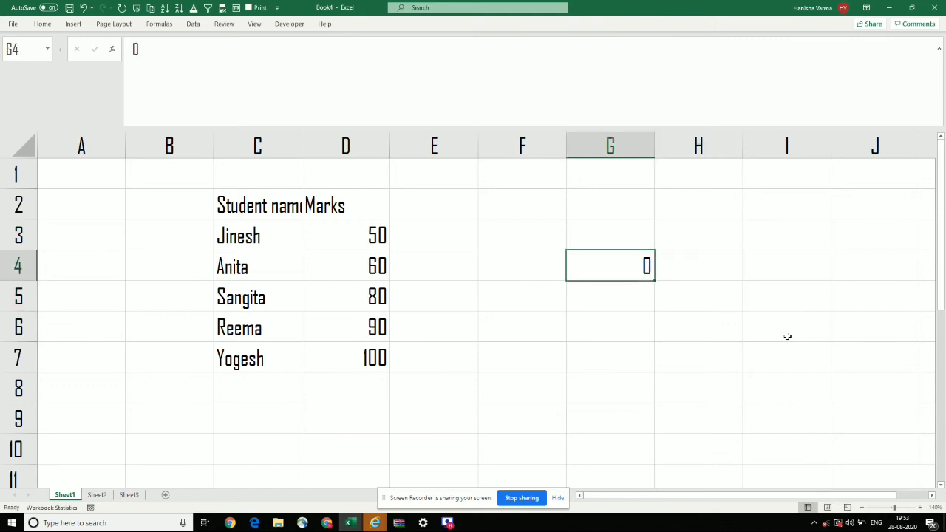
{"action": "key", "text": "Down"}
{"action": "type", "text": "51"}
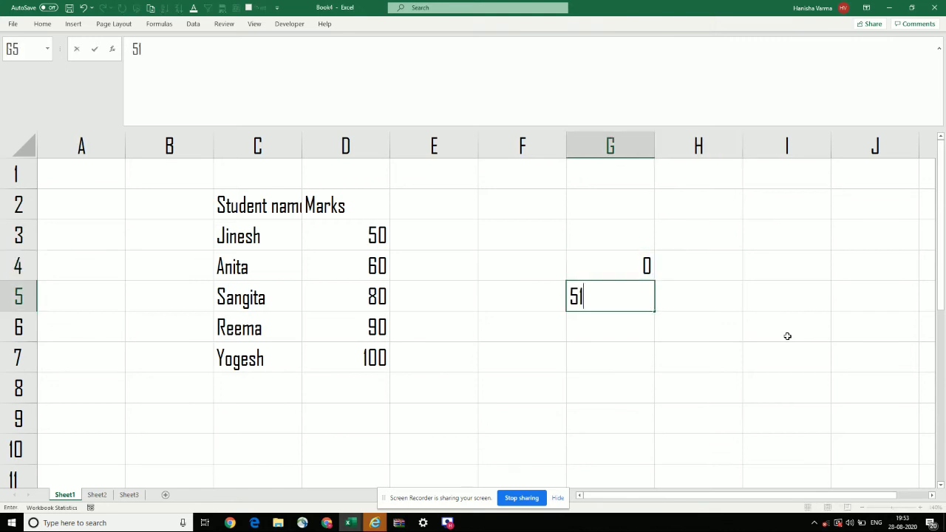
{"action": "key", "text": "Return"}
{"action": "type", "text": "90"}
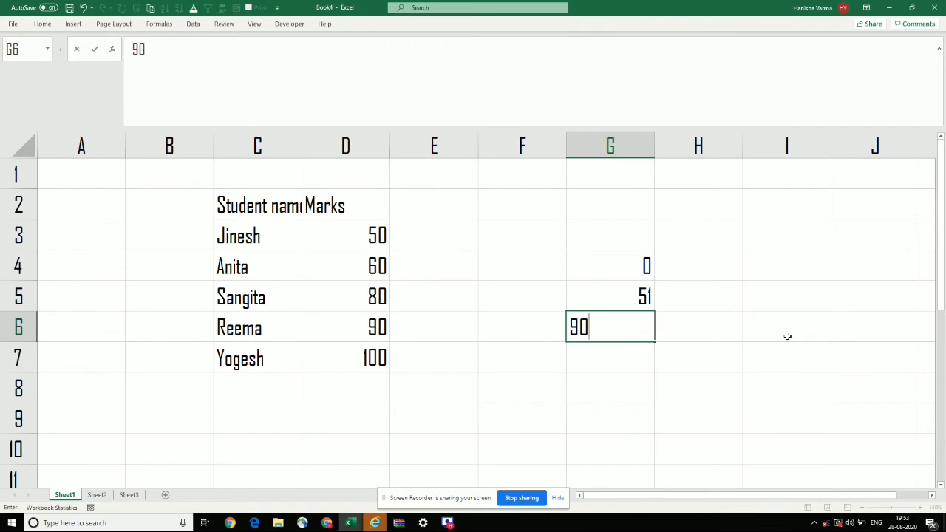
{"action": "key", "text": "Return"}
{"action": "type", "text": "100"}
{"action": "key", "text": "Right"}
Step: Label the 0 threshold with the range "0-50" in H4
{"action": "key", "text": "Up"}
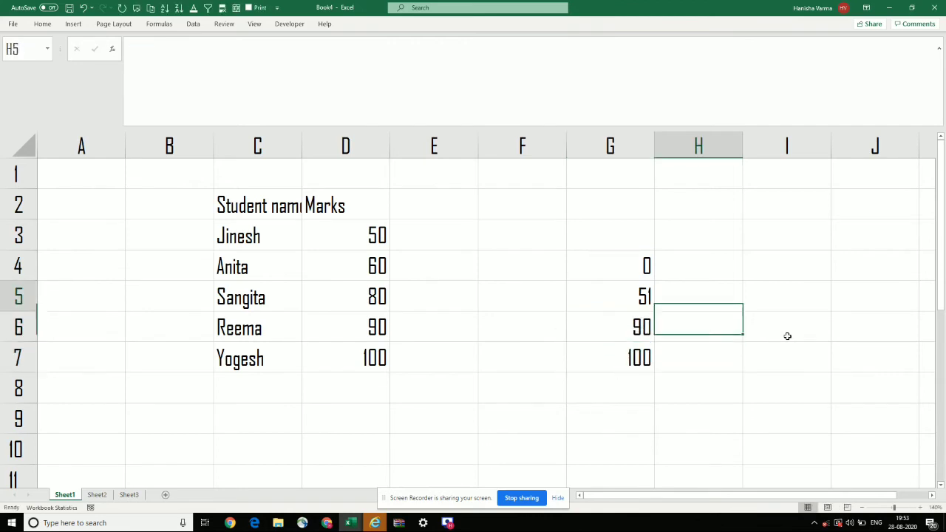
{"action": "key", "text": "Up"}
{"action": "key", "text": "Up"}
{"action": "type", "text": "0-50"}
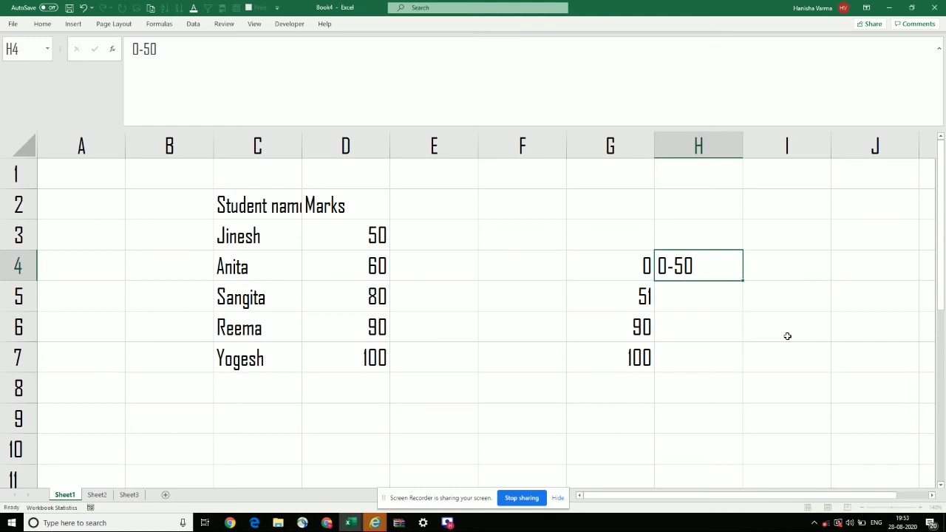
{"action": "key", "text": "Right"}
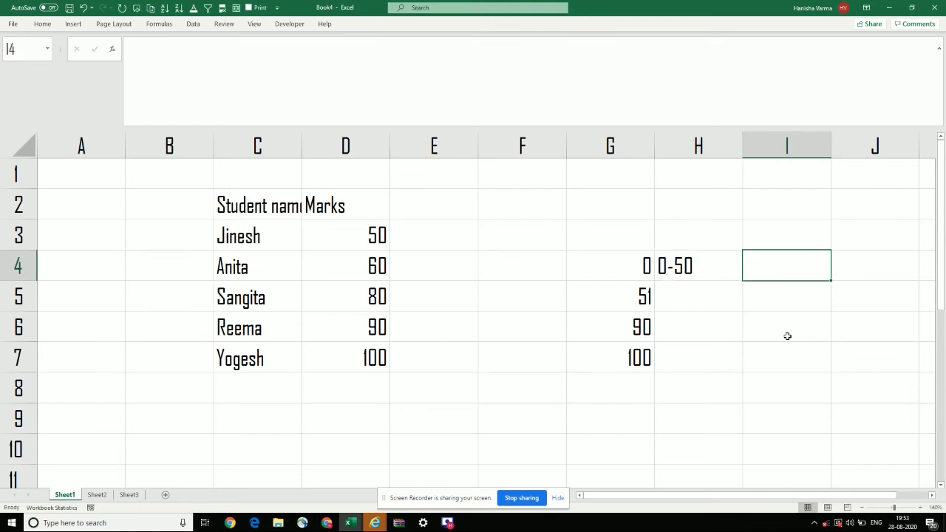
Step: Rate the 0-50 range "Average" in I4, and add the range "51-89" rated "Good" in H5 and I5
{"action": "type", "text": "Average"}
{"action": "key", "text": "Return"}
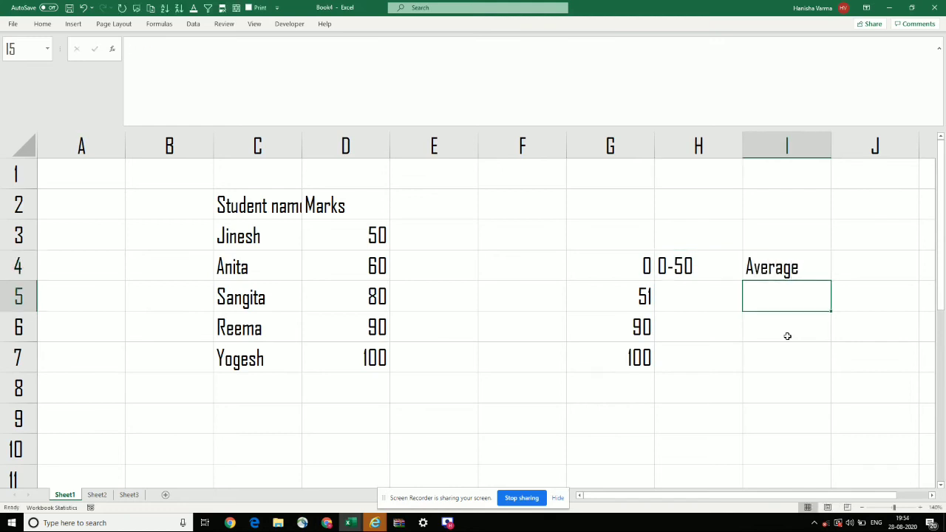
{"action": "key", "text": "Left"}
{"action": "type", "text": "51-89"}
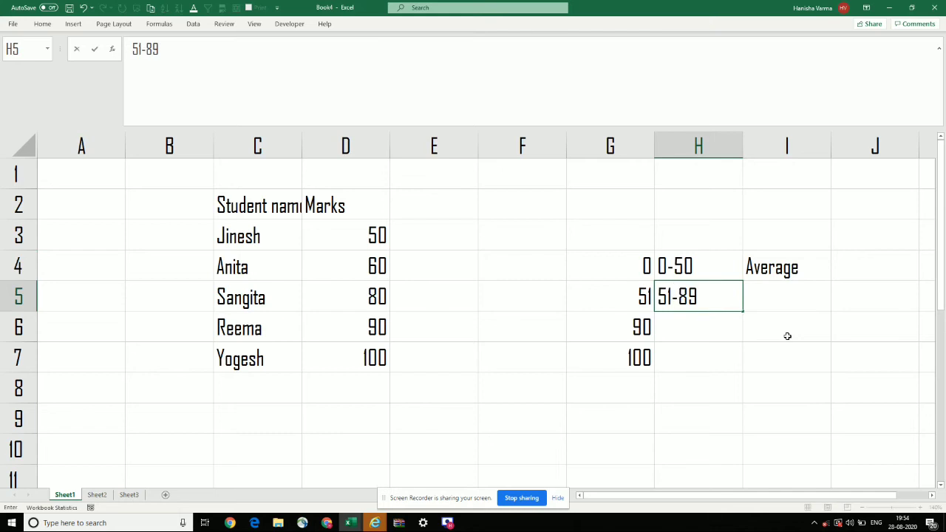
{"action": "key", "text": "Right"}
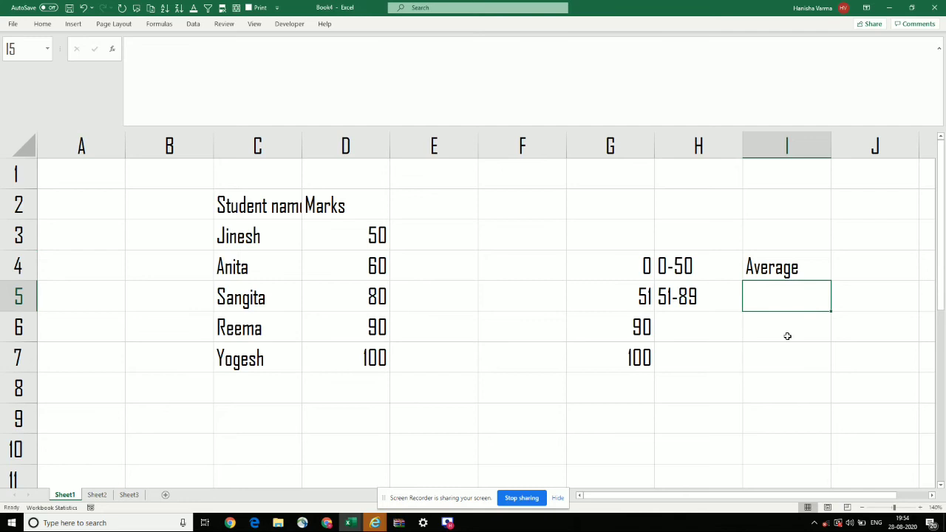
{"action": "type", "text": "Good"}
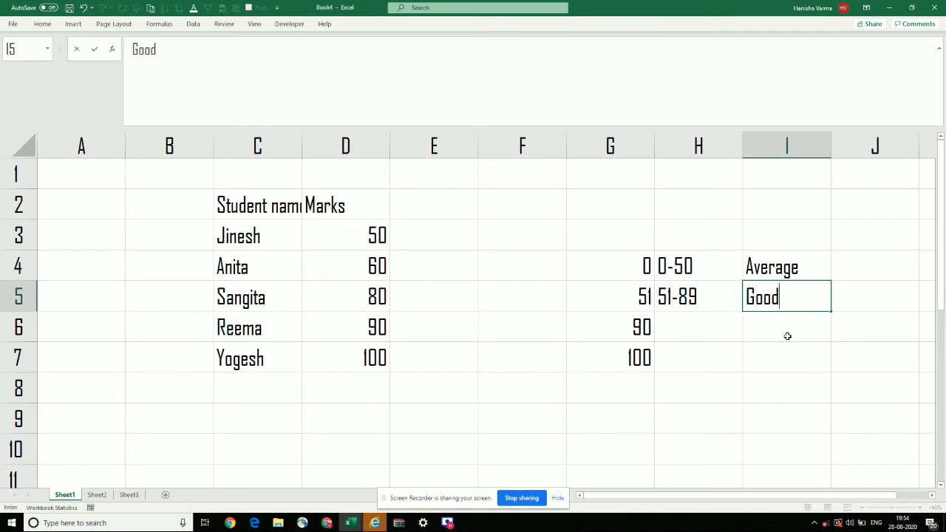
{"action": "key", "text": "Return"}
{"action": "key", "text": "Left"}
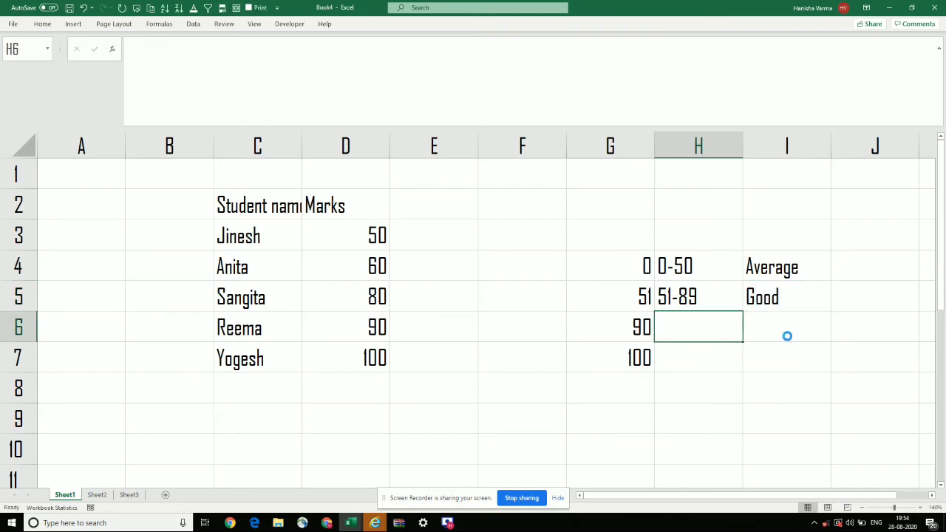
Step: Enter the range "90-99" in H6 with the rating "V good" in I6
{"action": "key", "text": "ctrl+s"}
{"action": "key", "text": "Escape"}
{"action": "type", "text": "9"}
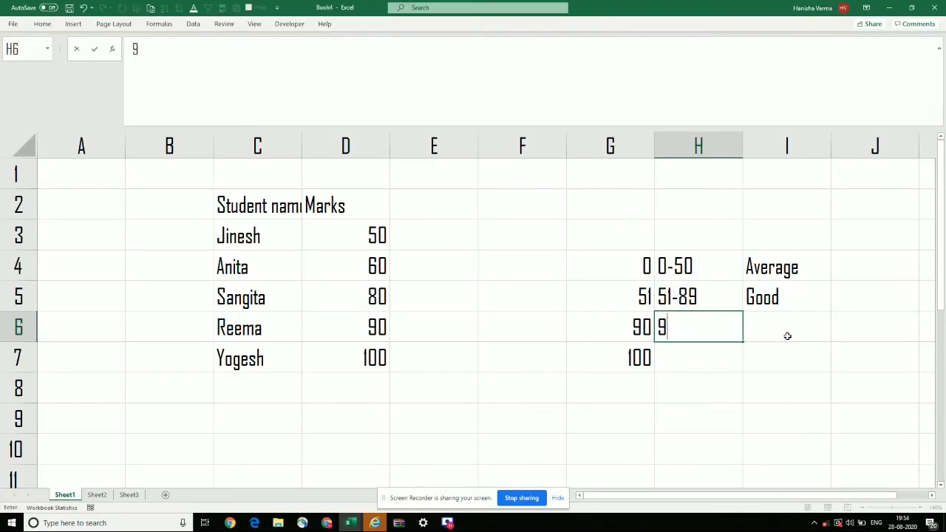
{"action": "type", "text": "0-99"}
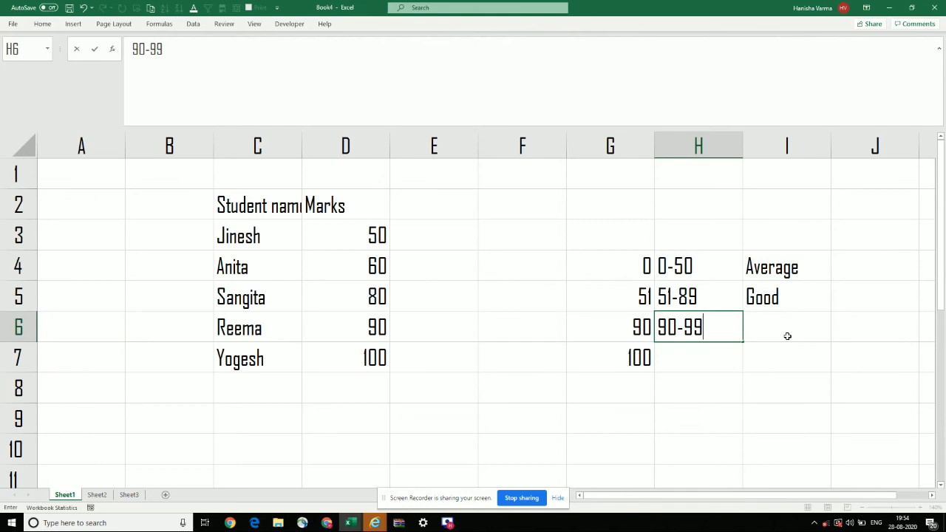
{"action": "left_click", "coordinate": [787, 337]}
{"action": "type", "text": "V good"}
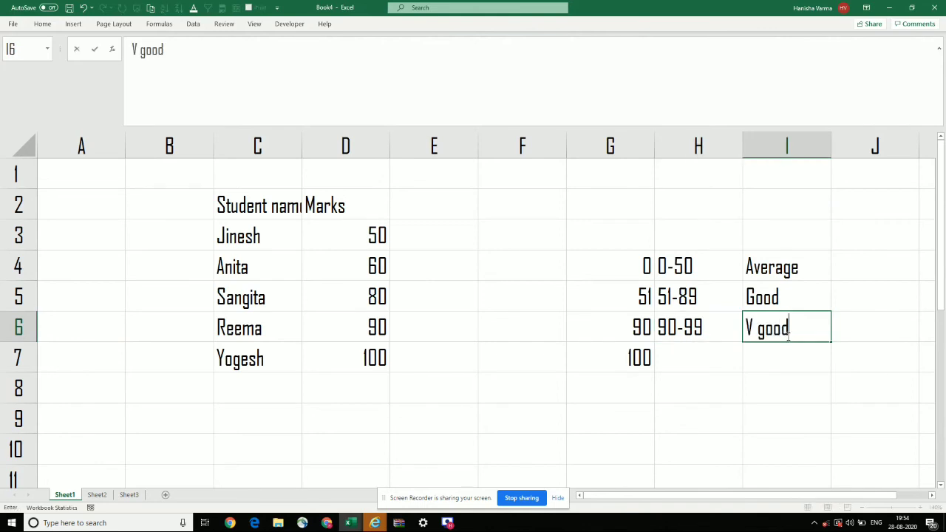
{"action": "key", "text": "Return"}
{"action": "key", "text": "Left"}
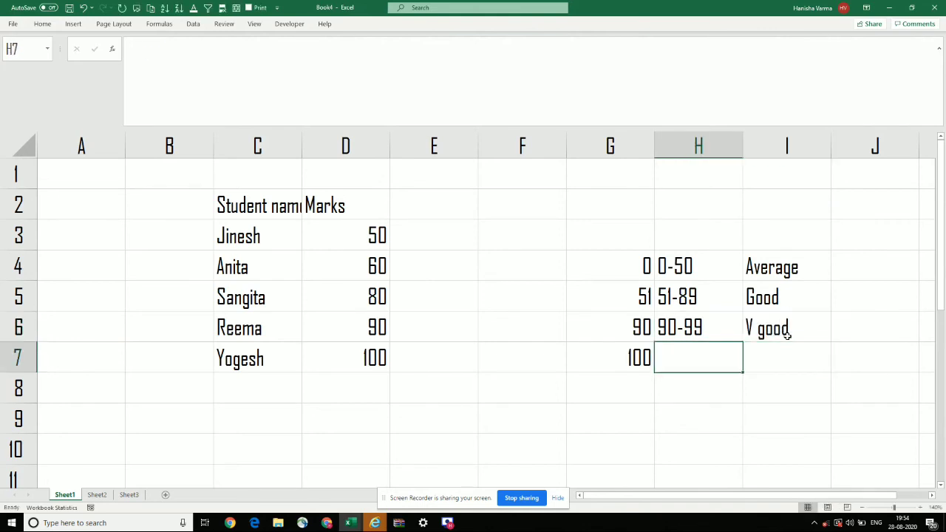
Step: Enter 100 in H7 with the rating "Excellent" in I7
{"action": "type", "text": "0"}
{"action": "key", "text": "BackSpace"}
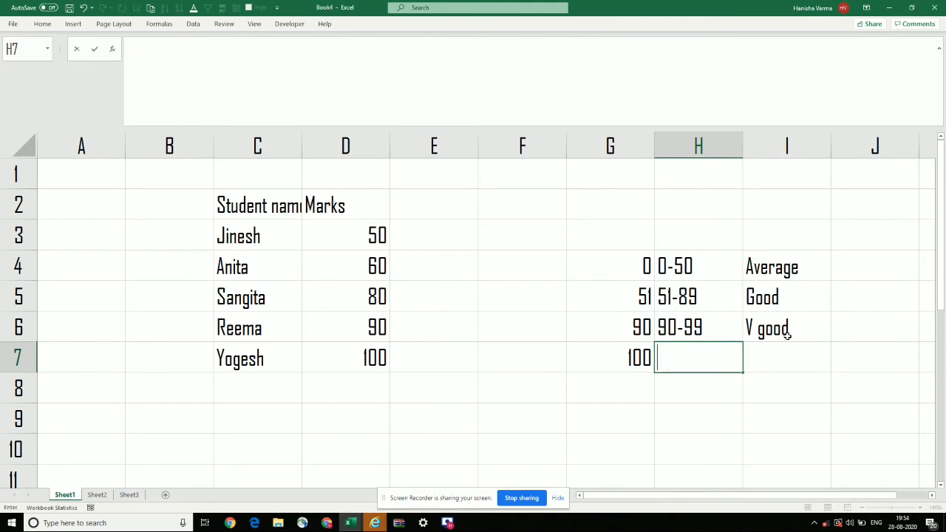
{"action": "type", "text": "100"}
{"action": "key", "text": "Tab"}
{"action": "type", "text": "E"}
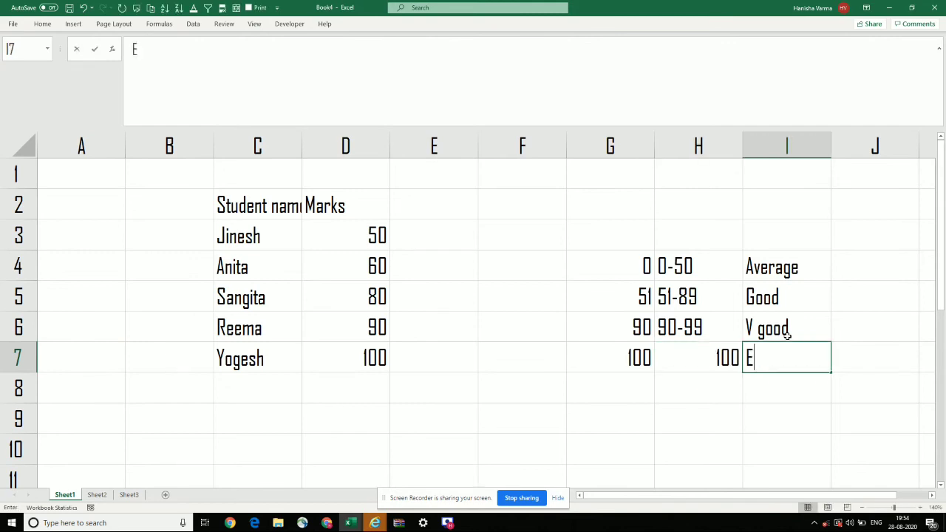
{"action": "type", "text": "xcellent"}
{"action": "key", "text": "Return"}
{"action": "key", "text": "Up"}
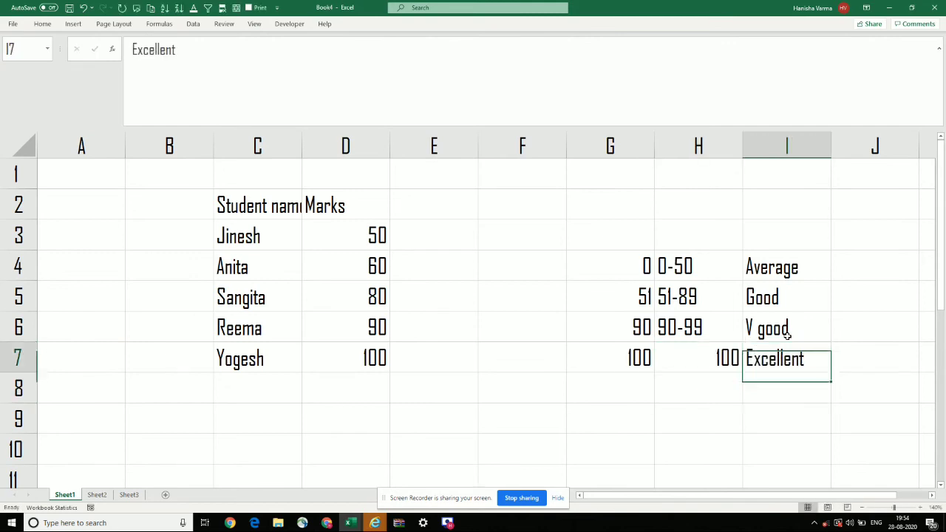
Step: Try to start an IF formula in E3 beside the first student's mark
{"action": "key", "text": "Left"}
{"action": "key", "text": "Left"}
{"action": "key", "text": "Up"}
{"action": "key", "text": "Up"}
{"action": "key", "text": "Left"}
{"action": "key", "text": "Left"}
{"action": "key", "text": "Up"}
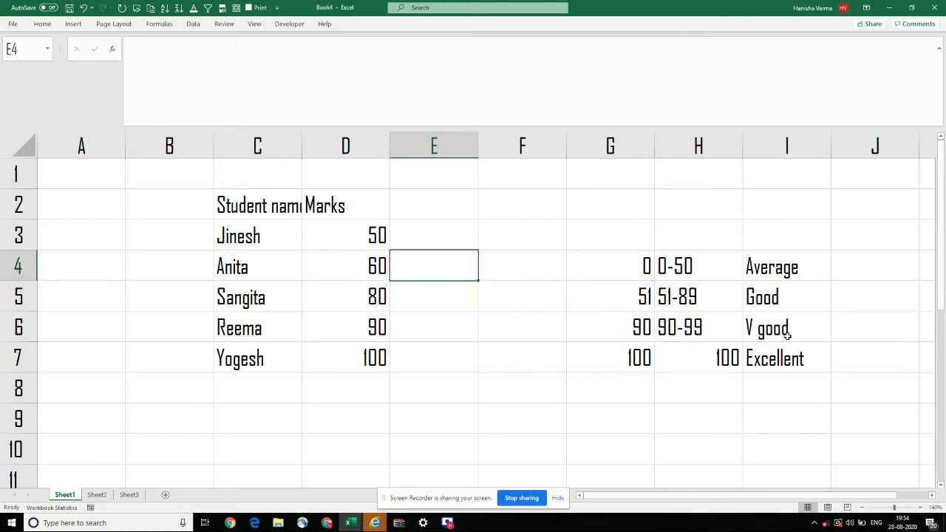
{"action": "key", "text": "Up"}
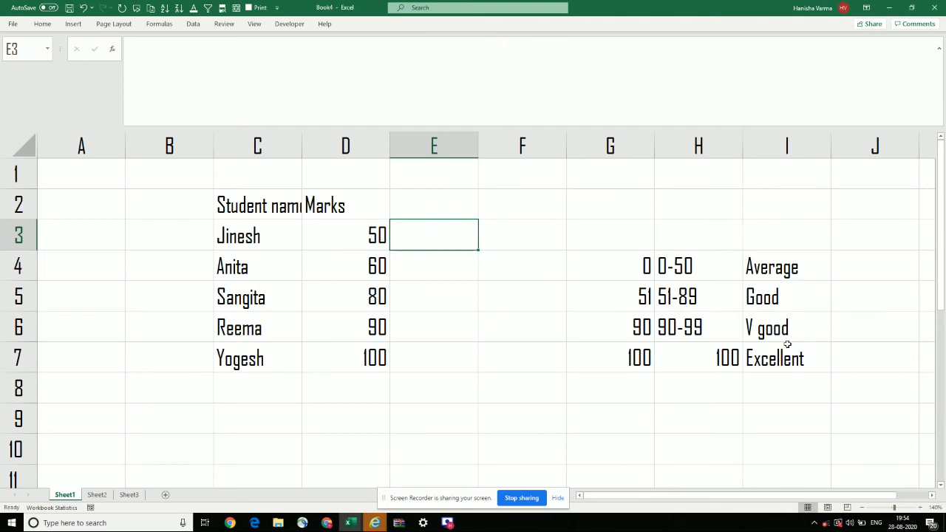
{"action": "type", "text": "=if"}
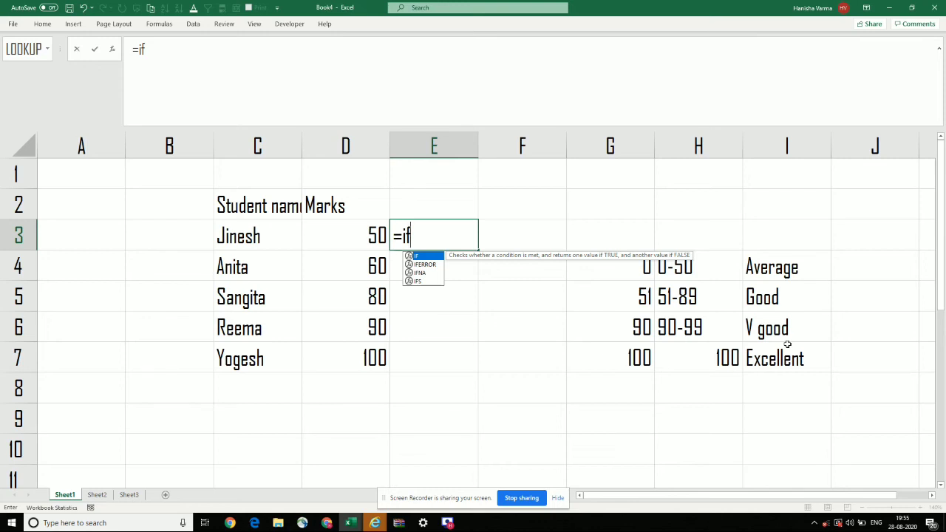
{"action": "key", "text": "Escape"}
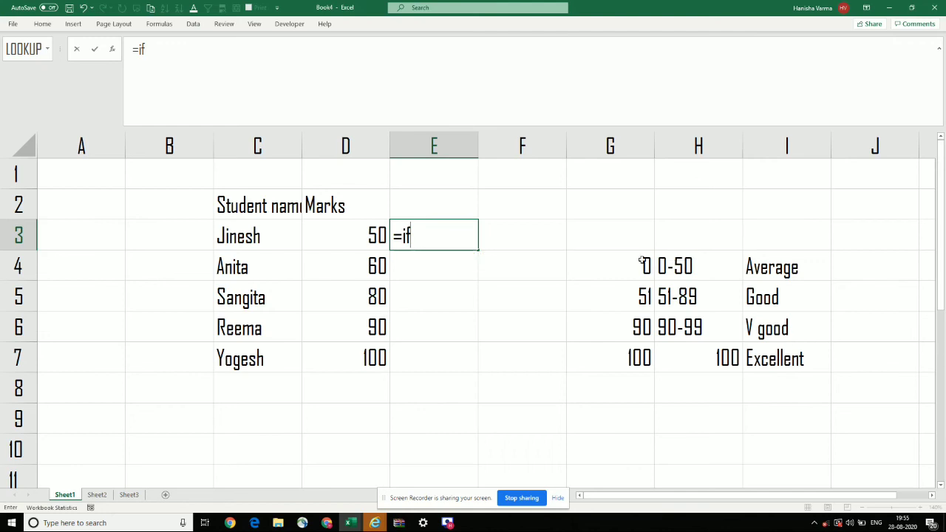
Step: Add the heading ">=" in G3 above the threshold values
{"action": "left_click", "coordinate": [610, 245]}
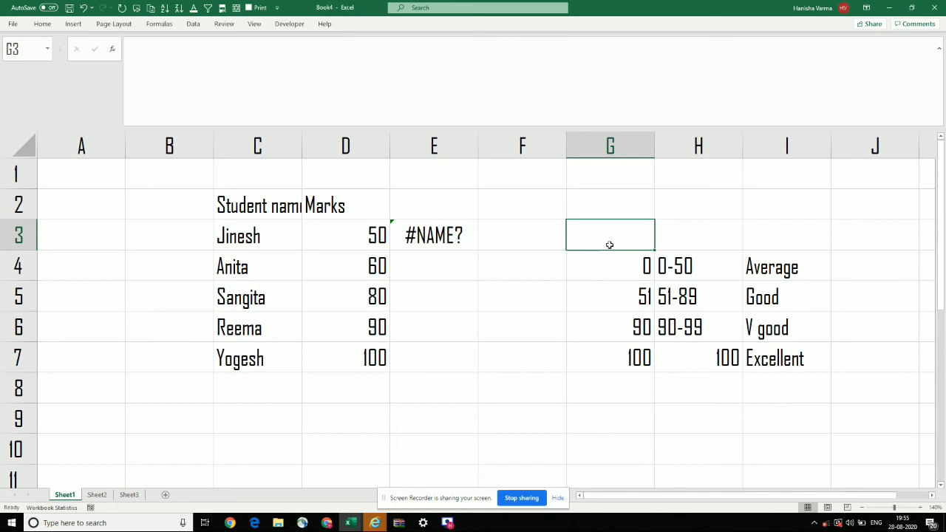
{"action": "type", "text": ">"}
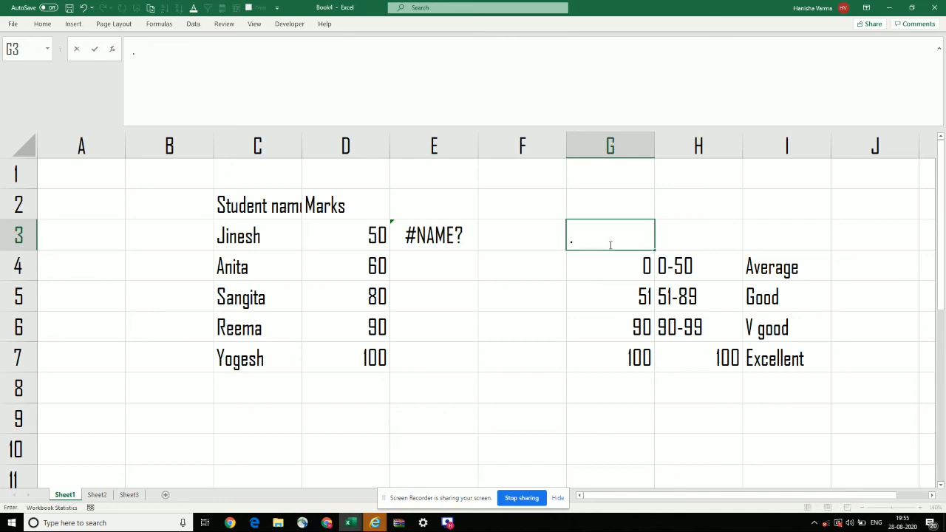
{"action": "type", "text": "="}
{"action": "key", "text": "Return"}
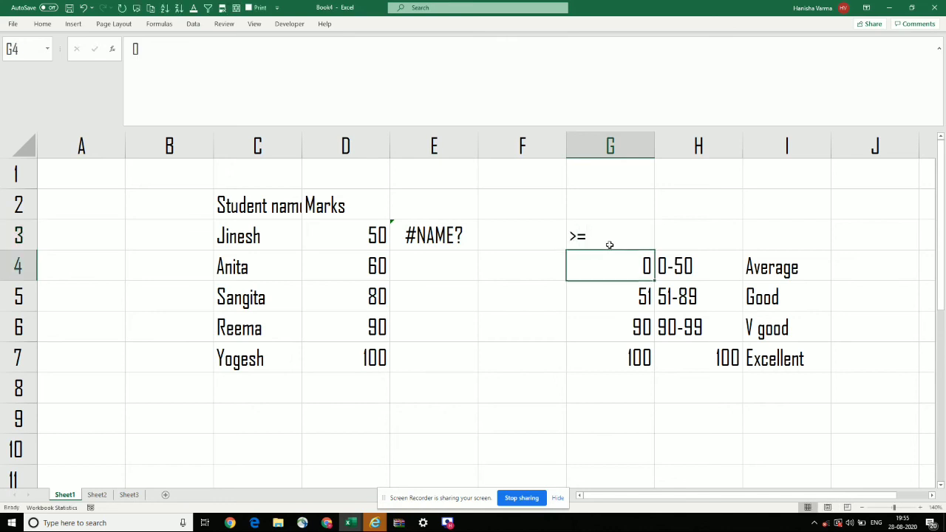
Step: Start a VLOOKUP formula in E3 with D3 as the lookup value and the absolute range $G$4:$I$7 as the table array
{"action": "key", "text": "Up"}
{"action": "key", "text": "Left"}
{"action": "key", "text": "Left"}
{"action": "type", "text": "="}
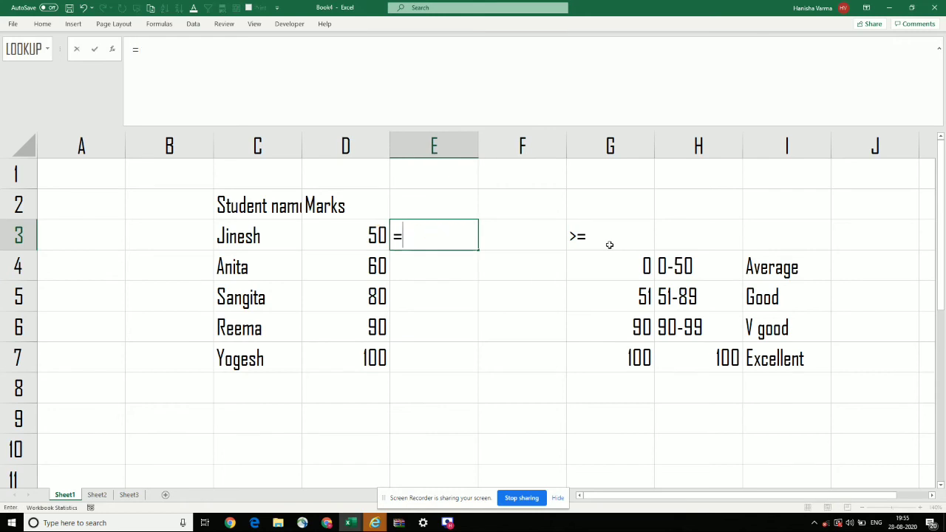
{"action": "type", "text": "vlookup("}
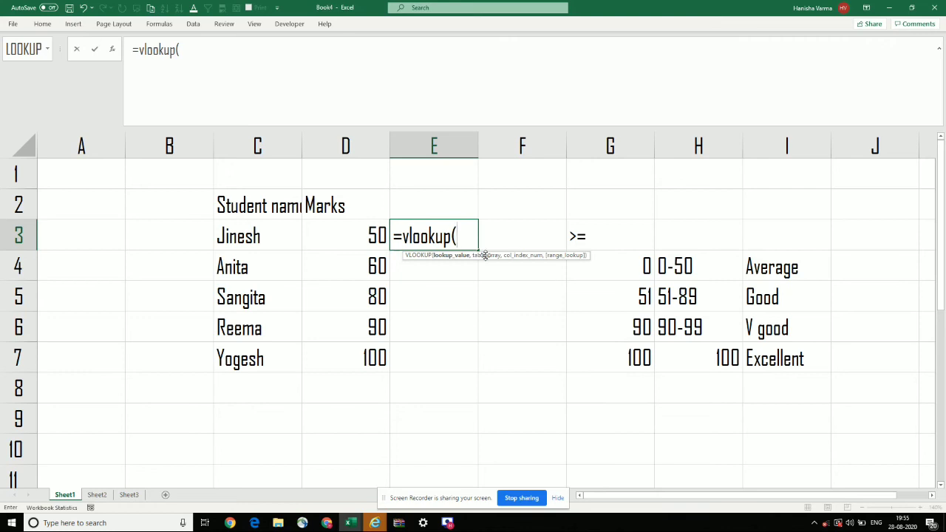
{"action": "left_click", "coordinate": [326, 233]}
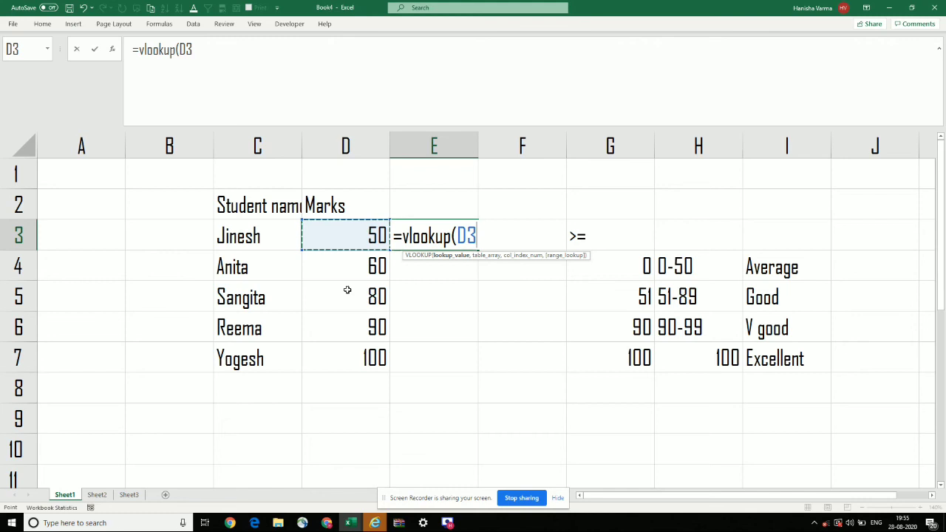
{"action": "type", "text": ","}
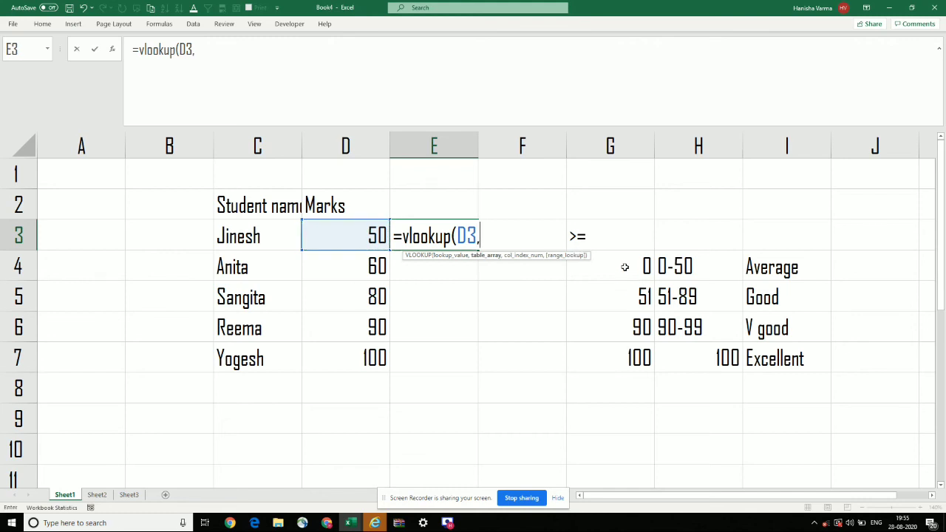
{"action": "left_click_drag", "start_coordinate": [625, 266], "coordinate": [758, 373]}
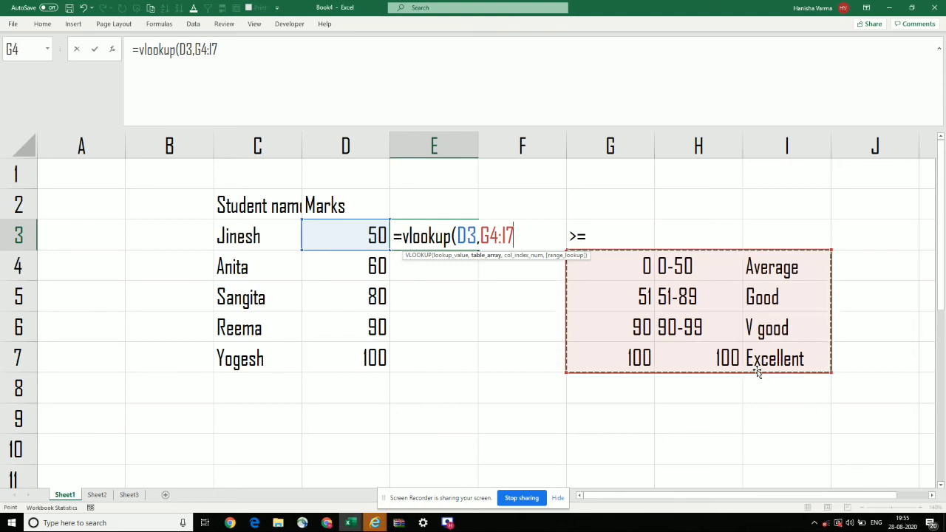
{"action": "key", "text": "F4"}
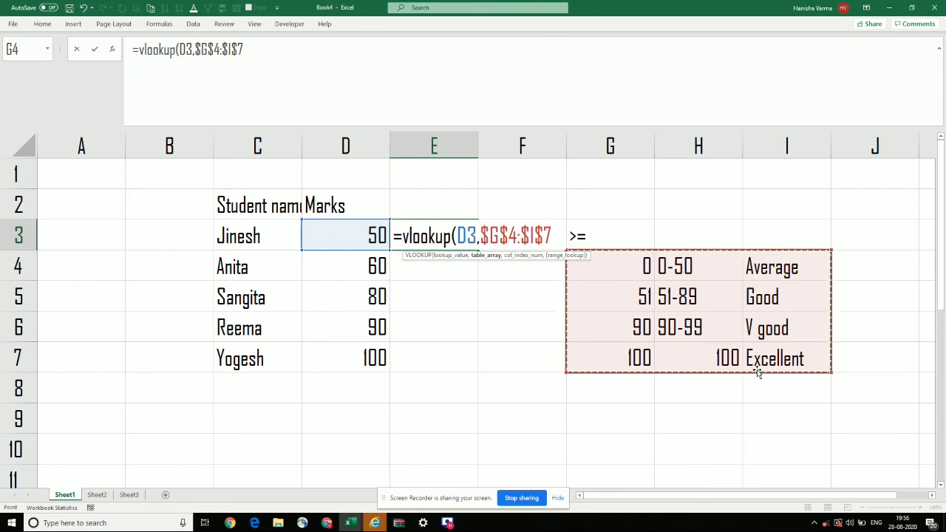
Step: Complete the VLOOKUP in E3 with column index 3 and FALSE for an exact match
{"action": "type", "text": ","}
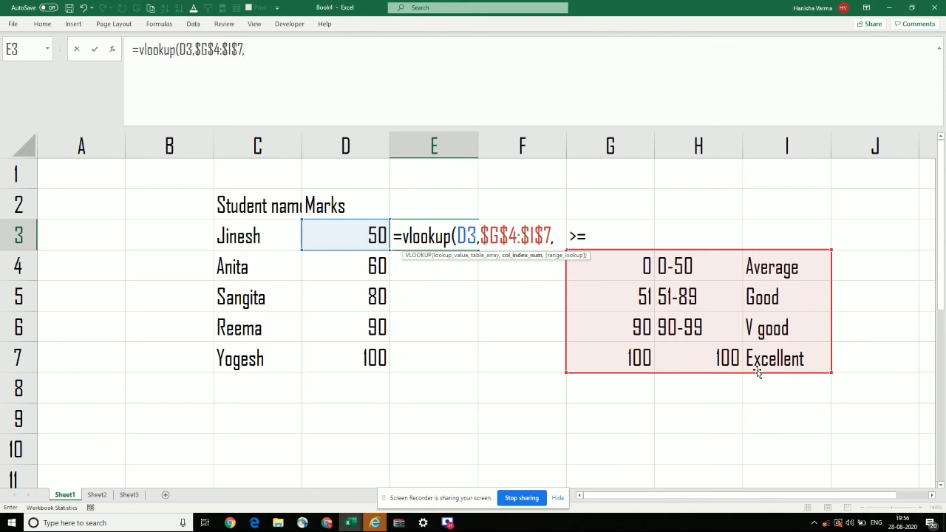
{"action": "type", "text": "3,"}
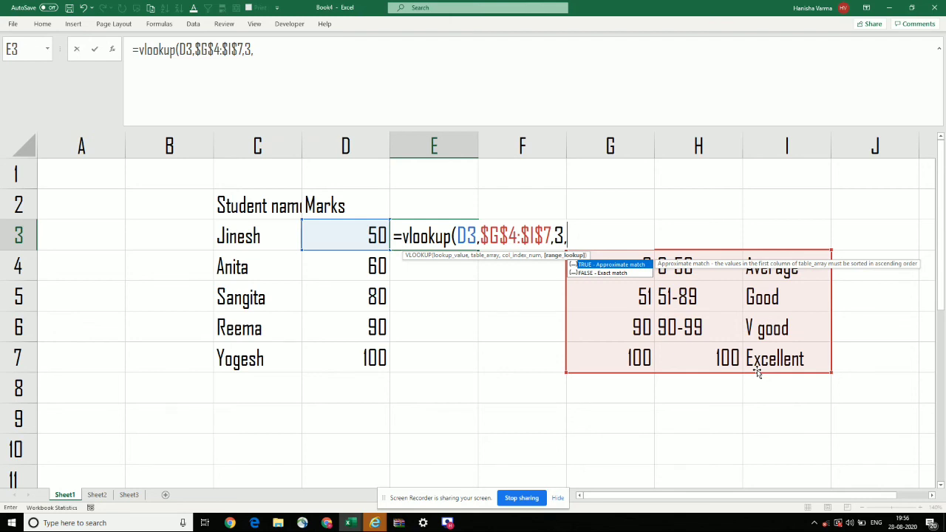
{"action": "type", "text": "FALSE"}
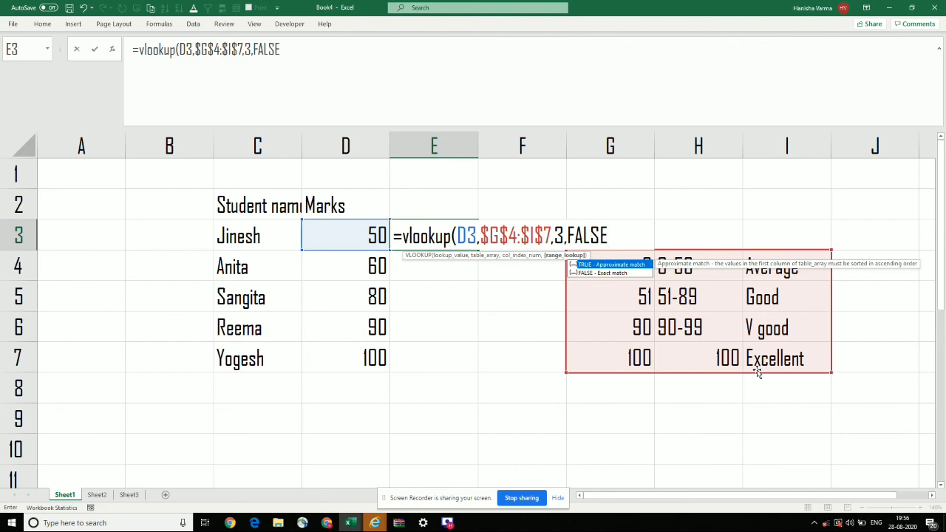
{"action": "type", "text": ")"}
{"action": "key", "text": "Return"}
{"action": "key", "text": "Up"}
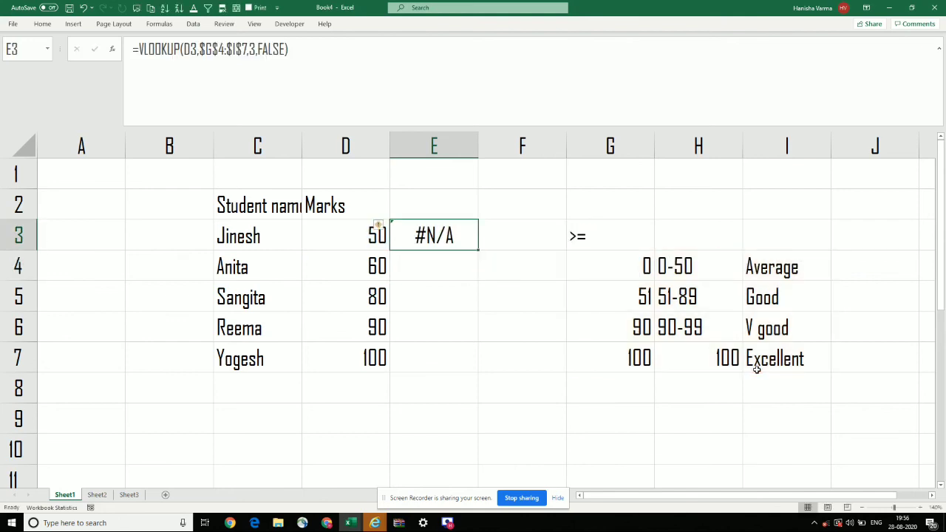
Step: Compare the first student's mark in D3 with the threshold values in column G
{"action": "left_click", "coordinate": [360, 234]}
{"action": "left_click", "coordinate": [612, 266]}
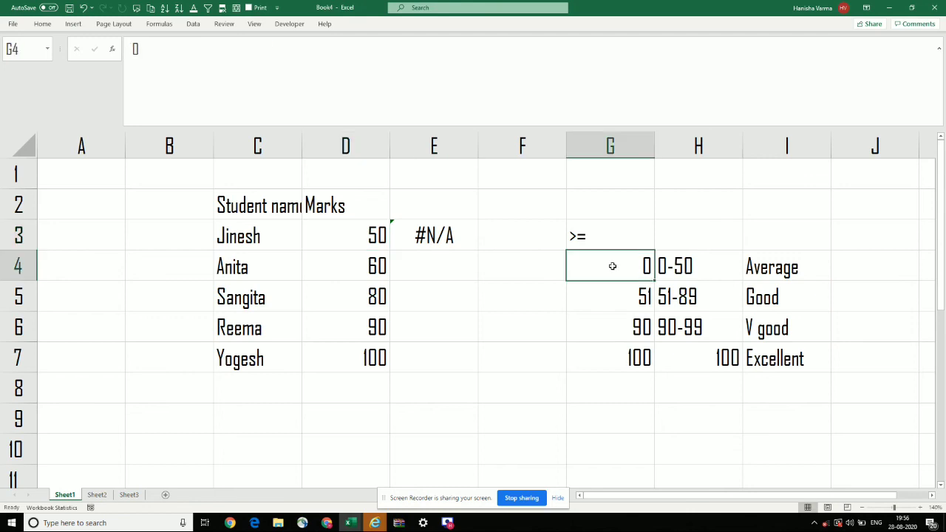
{"action": "key", "text": "Down"}
{"action": "key", "text": "Down"}
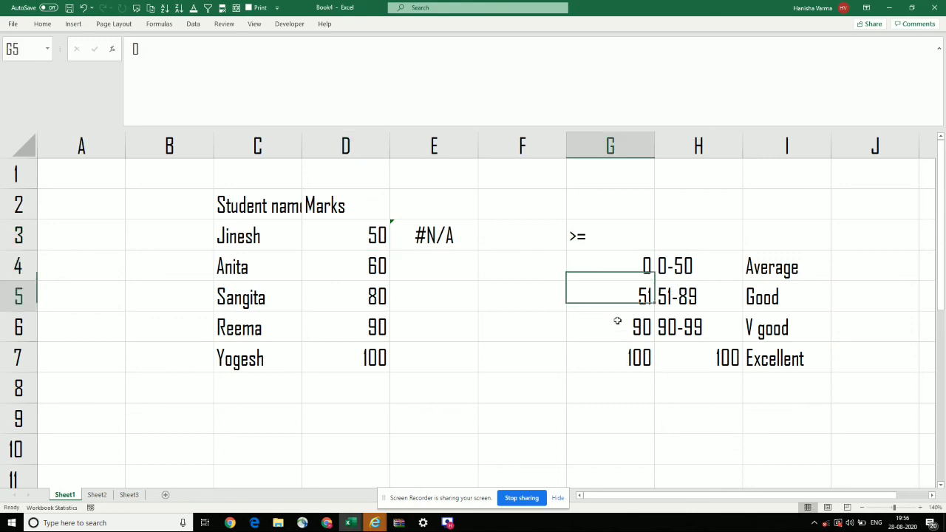
{"action": "key", "text": "Down"}
{"action": "key", "text": "Up"}
{"action": "key", "text": "Up"}
{"action": "key", "text": "Up"}
{"action": "key", "text": "Up"}
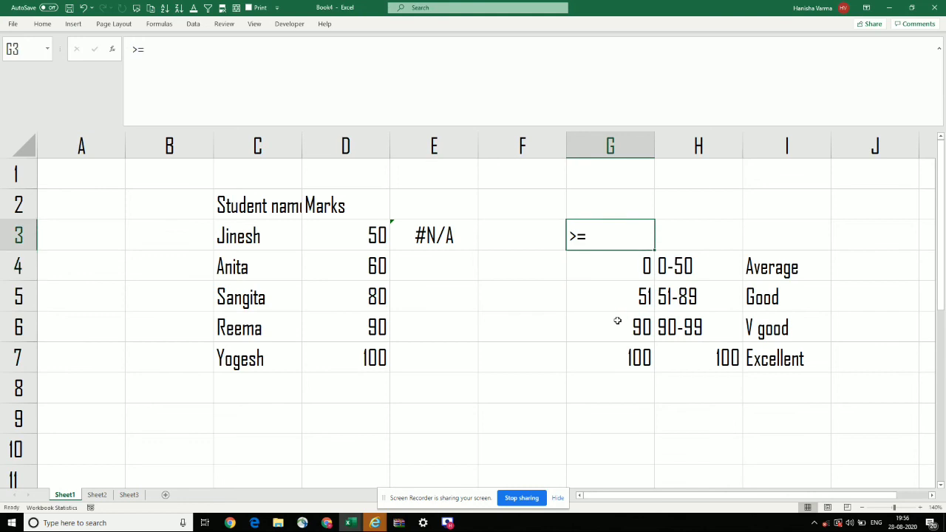
Step: Set the first student's mark in D3 to 51 and check the lookup result in E3
{"action": "key", "text": "Left"}
{"action": "key", "text": "Left"}
{"action": "key", "text": "Left"}
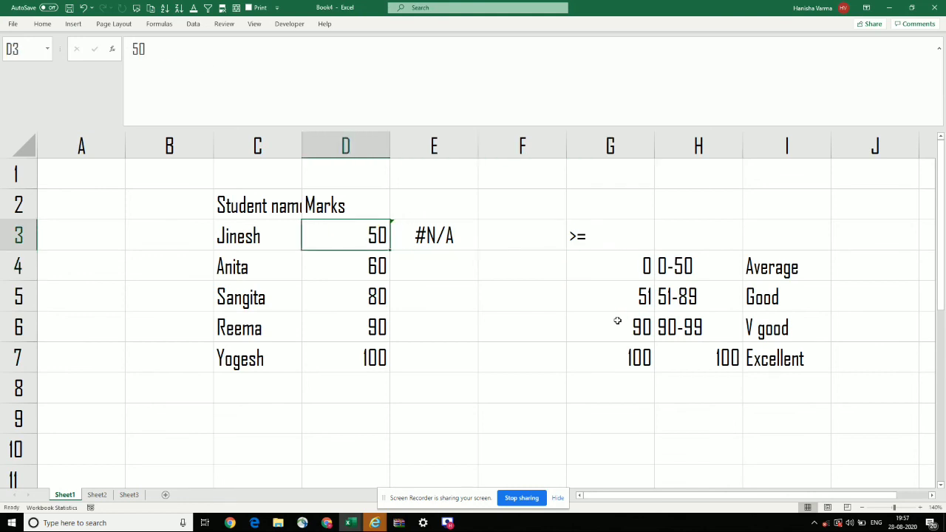
{"action": "type", "text": "51"}
{"action": "key", "text": "Return"}
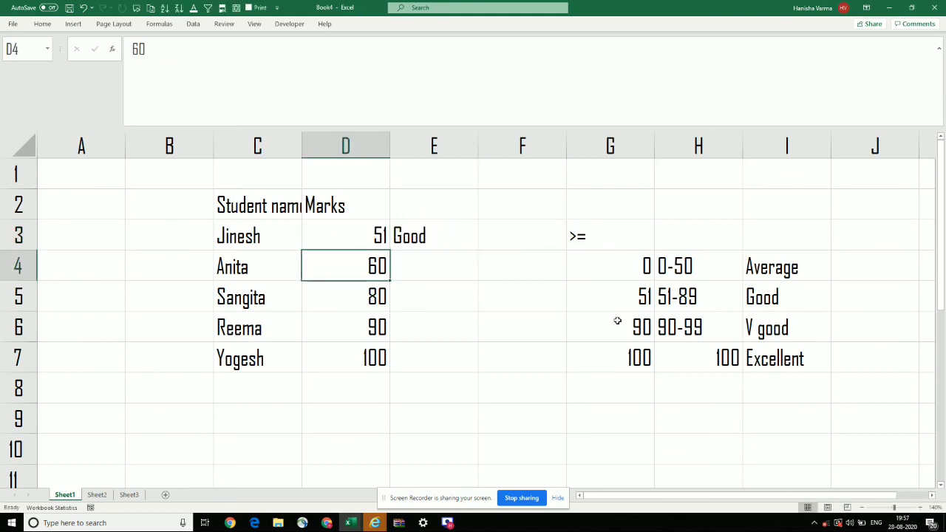
{"action": "key", "text": "Up"}
{"action": "key", "text": "Right"}
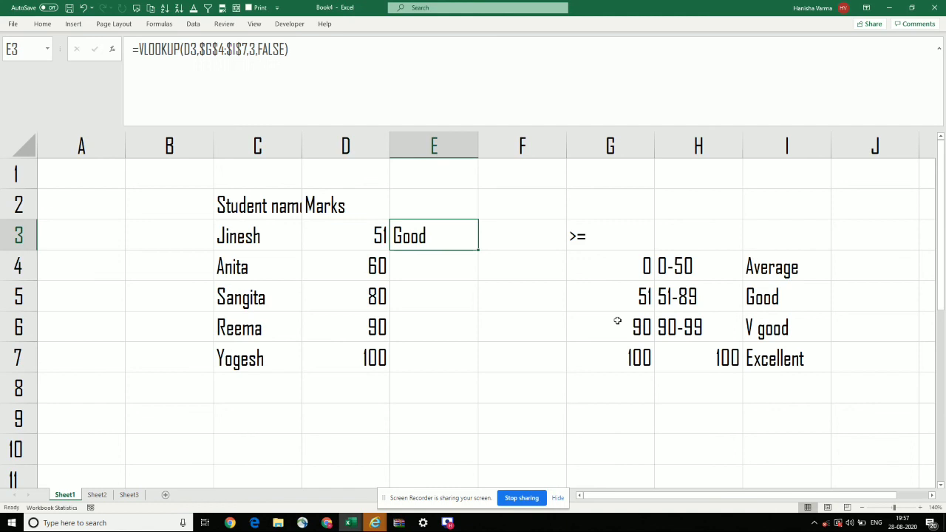
Step: Set the first student's mark in D3 to 50 and check the lookup result in E3
{"action": "left_click", "coordinate": [627, 299]}
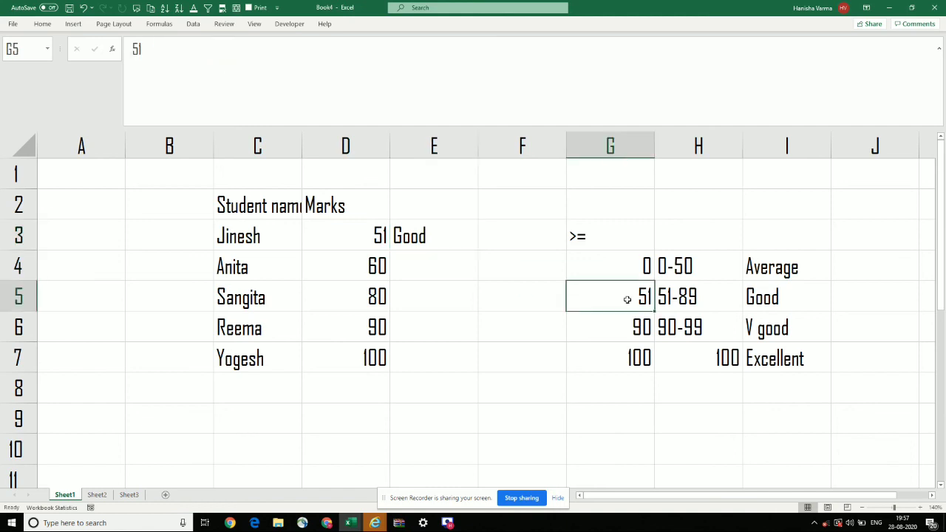
{"action": "left_click", "coordinate": [361, 232]}
{"action": "type", "text": "50"}
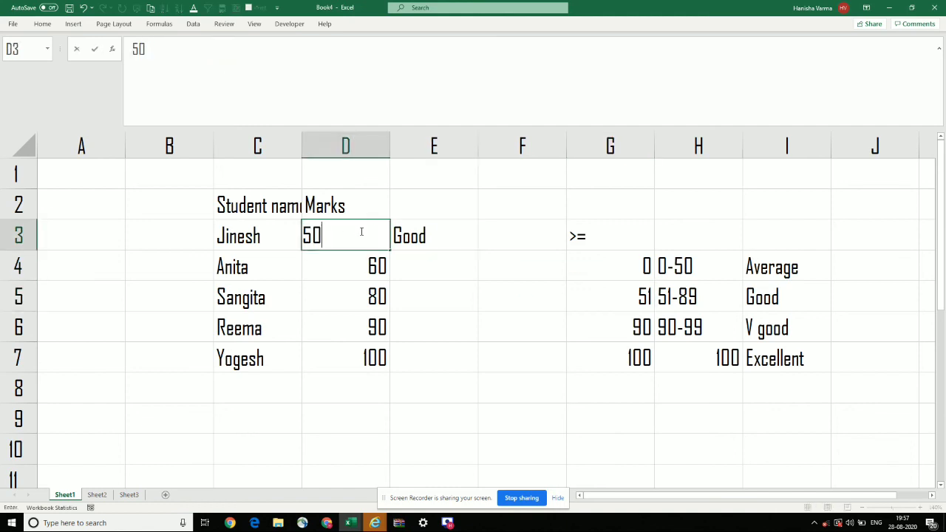
{"action": "key", "text": "Return"}
{"action": "key", "text": "Up"}
{"action": "key", "text": "Right"}
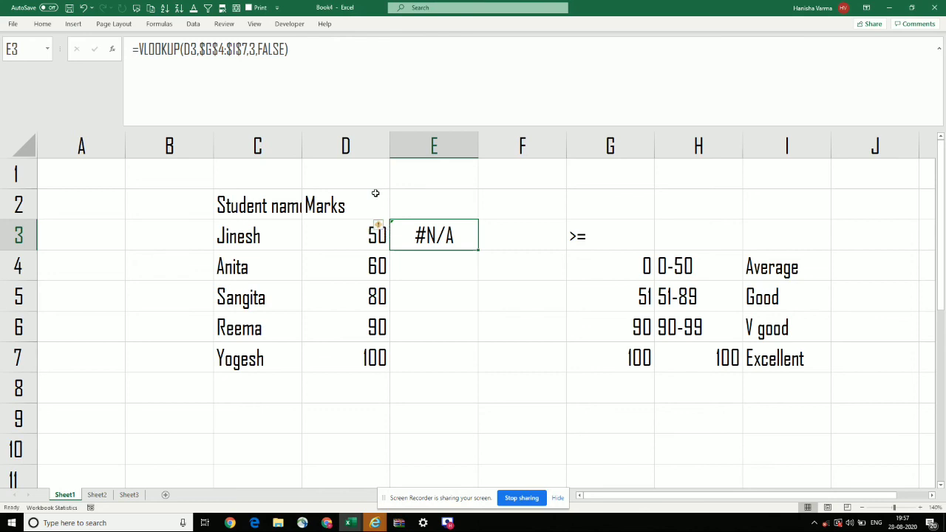
{"action": "left_click", "coordinate": [272, 49]}
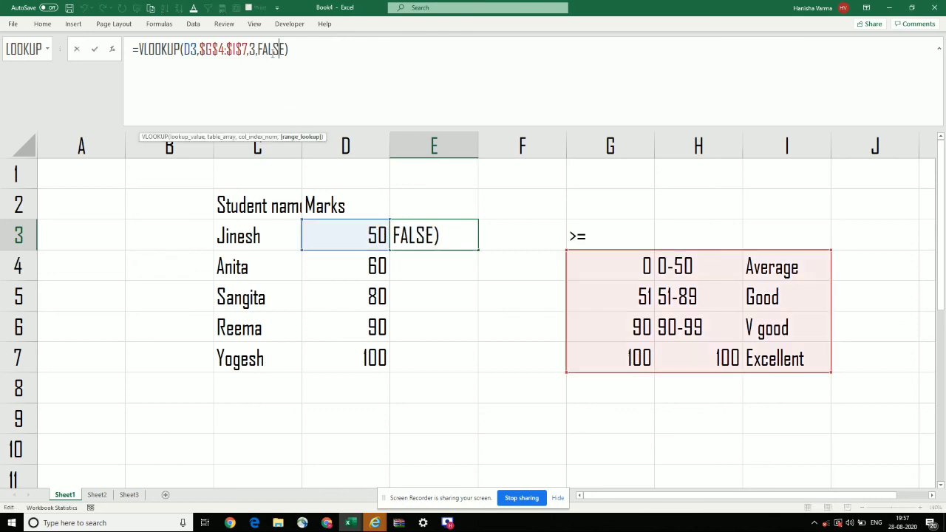
{"action": "key", "text": "Right"}
{"action": "key", "text": "Return"}
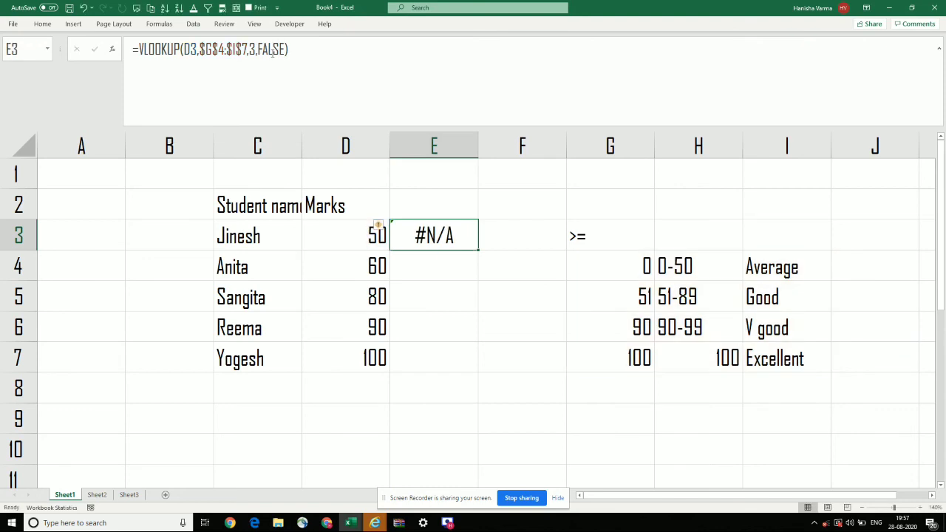
Step: Change the range_lookup argument of the VLOOKUP in E3 to TRUE for an approximate match
{"action": "double_click", "coordinate": [450, 244]}
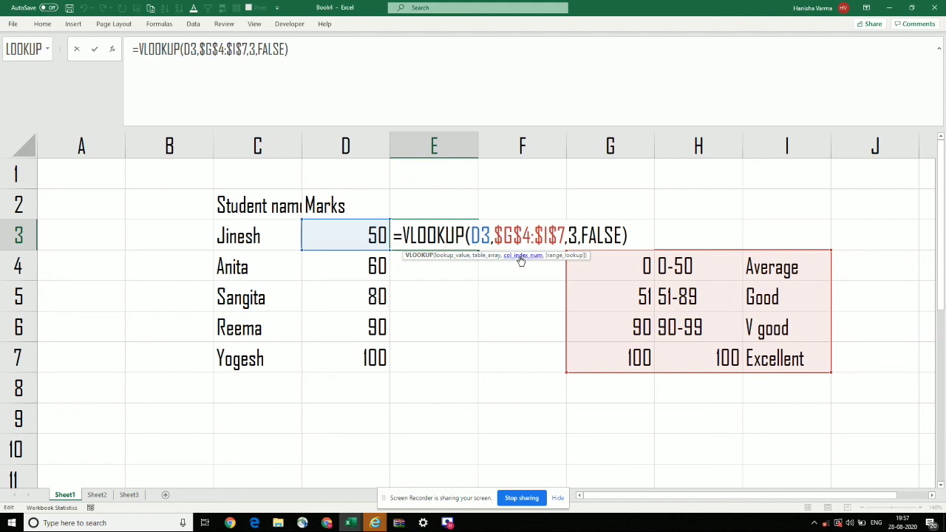
{"action": "left_click", "coordinate": [566, 255]}
{"action": "key", "text": "Right"}
{"action": "key", "text": "Right"}
{"action": "key", "text": "BackSpace"}
{"action": "key", "text": "BackSpace"}
{"action": "key", "text": "BackSpace"}
{"action": "key", "text": "BackSpace"}
{"action": "key", "text": "BackSpace"}
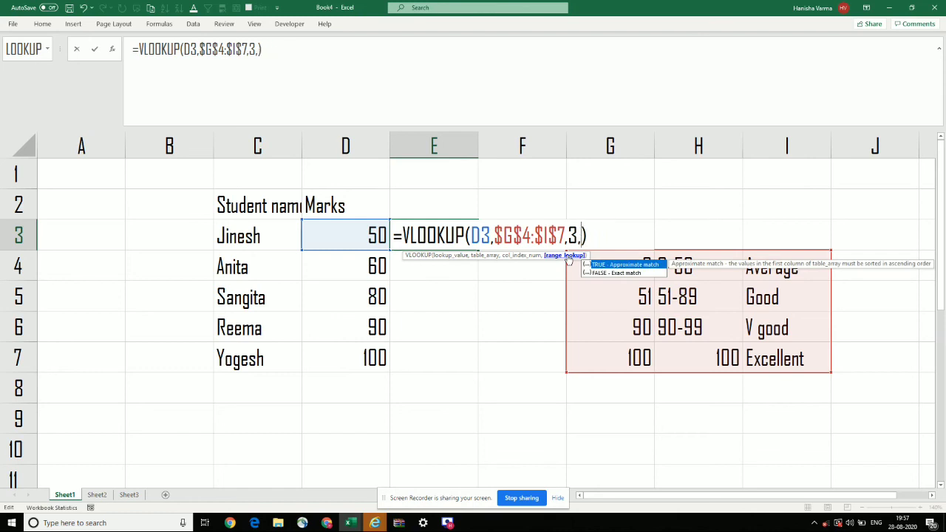
{"action": "type", "text": "TRUE"}
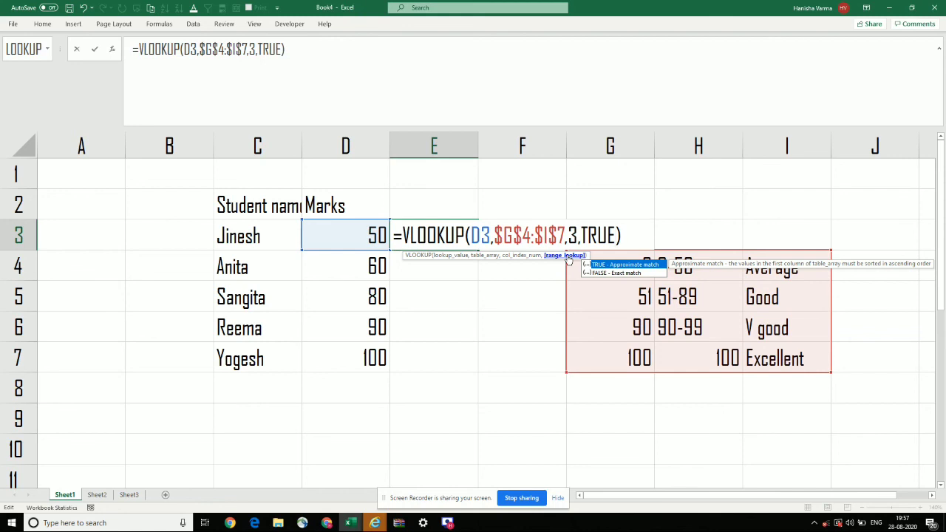
{"action": "key", "text": "Return"}
{"action": "key", "text": "Up"}
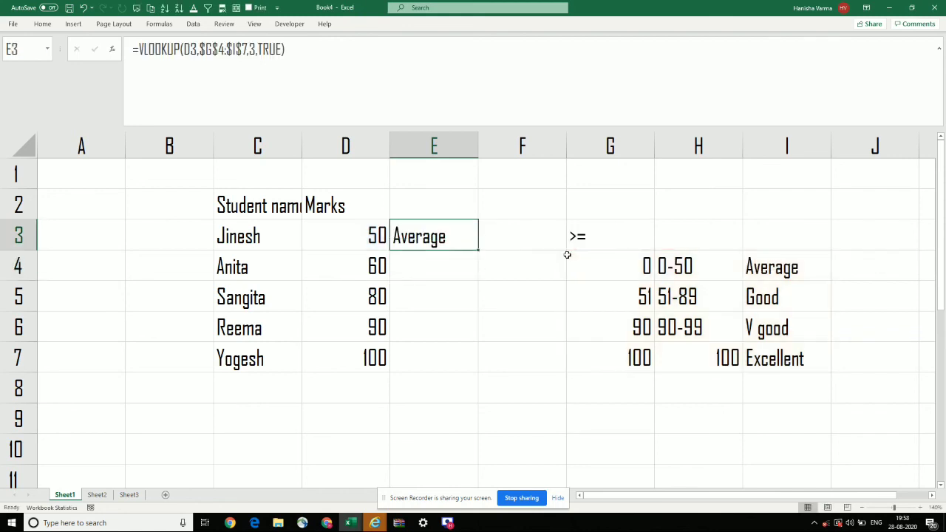
Step: Copy the VLOOKUP formula from E3 to E4 through E7 for the remaining students
{"action": "key", "text": "ctrl+c"}
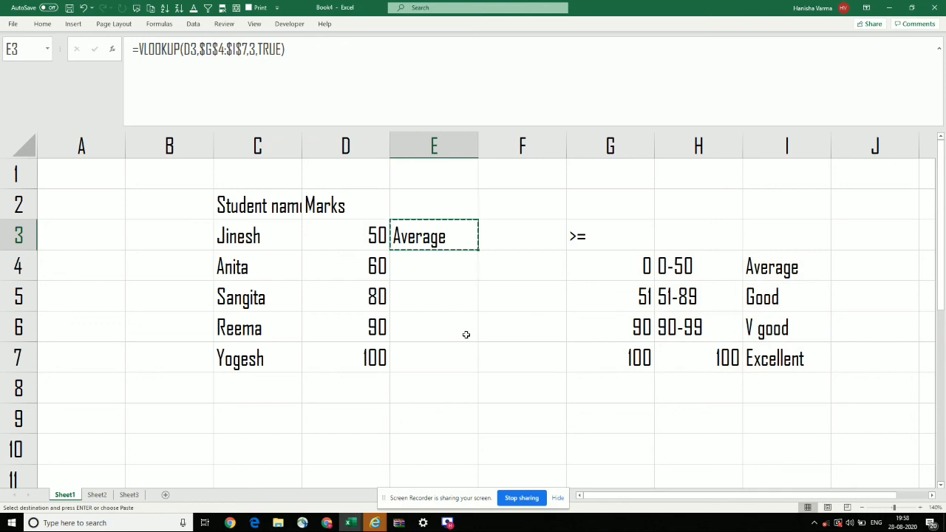
{"action": "key", "text": "Down"}
{"action": "key", "text": "ctrl+v"}
{"action": "key", "text": "Down"}
{"action": "key", "text": "ctrl+v"}
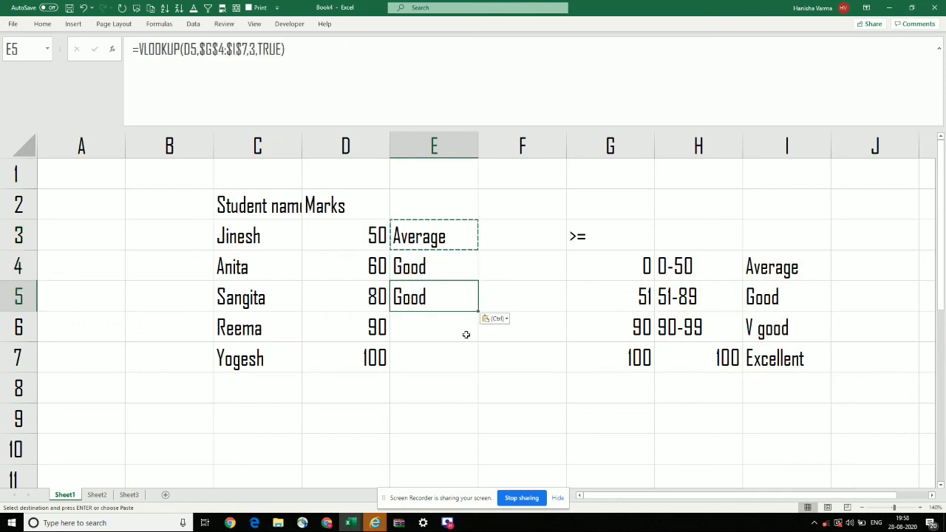
{"action": "key", "text": "Down"}
{"action": "key", "text": "ctrl+v"}
{"action": "key", "text": "Down"}
{"action": "key", "text": "ctrl+v"}
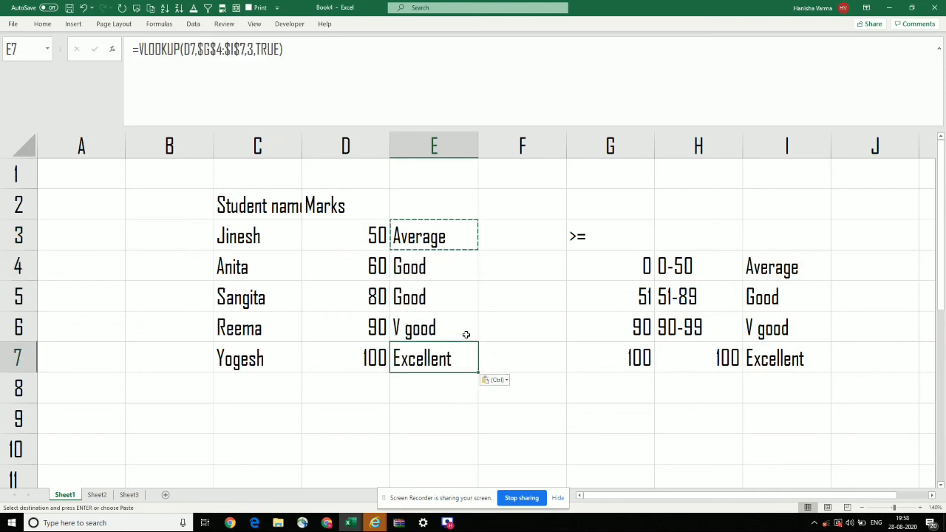
{"action": "key", "text": "Escape"}
Step: Try marks of 20, 50 and 90 in D7 and check the rating in E7 for each
{"action": "key", "text": "Left"}
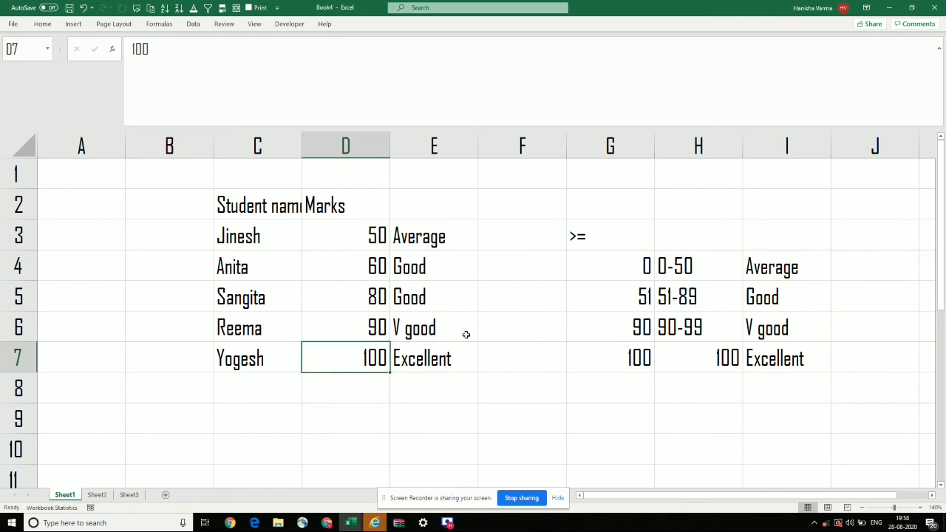
{"action": "type", "text": "20"}
{"action": "key", "text": "Right"}
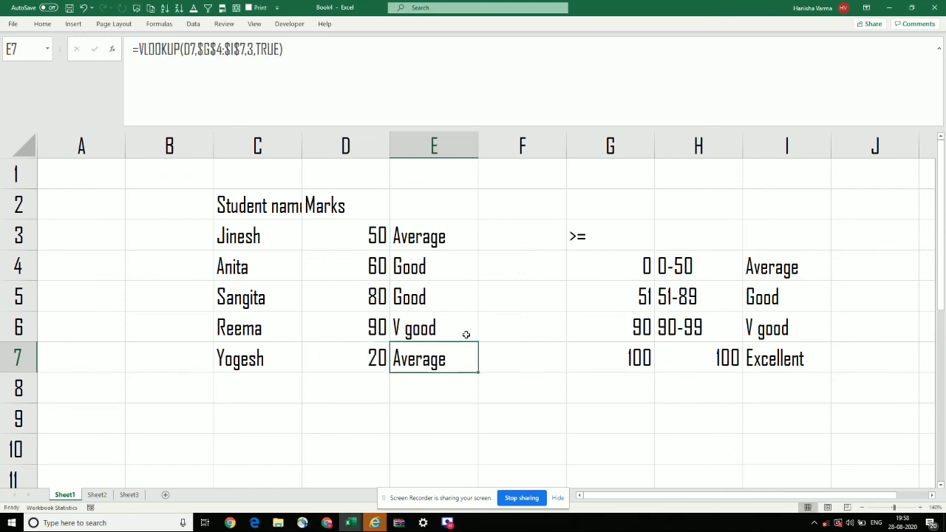
{"action": "key", "text": "Left"}
{"action": "type", "text": "50"}
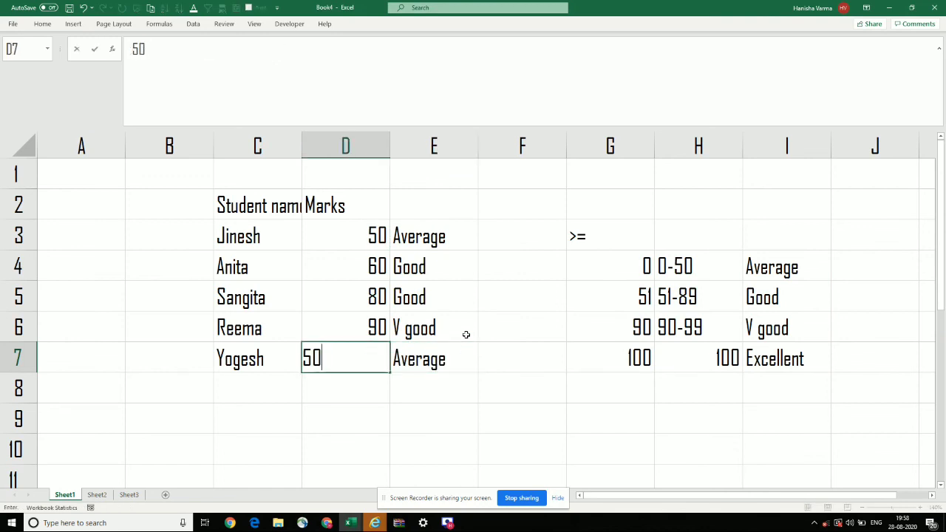
{"action": "key", "text": "Right"}
{"action": "key", "text": "Up"}
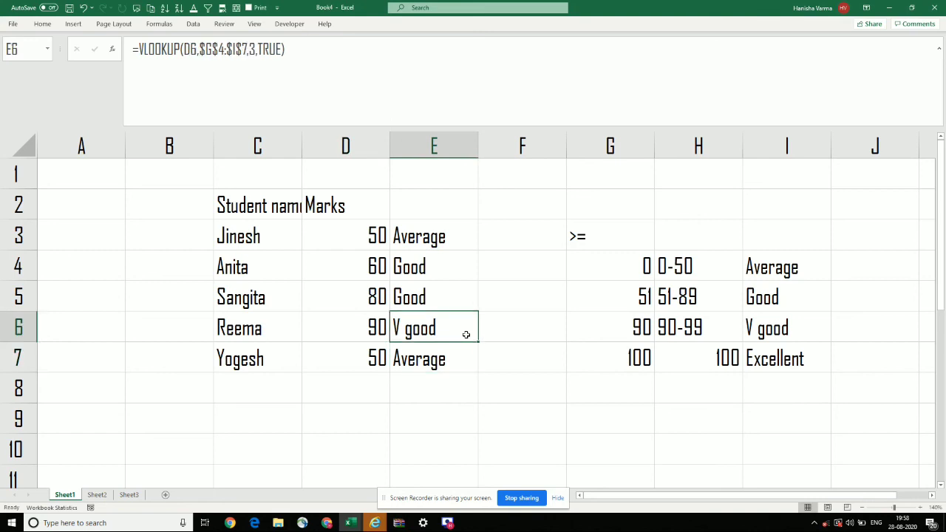
{"action": "key", "text": "Left"}
{"action": "key", "text": "Down"}
{"action": "type", "text": "90"}
{"action": "key", "text": "Right"}
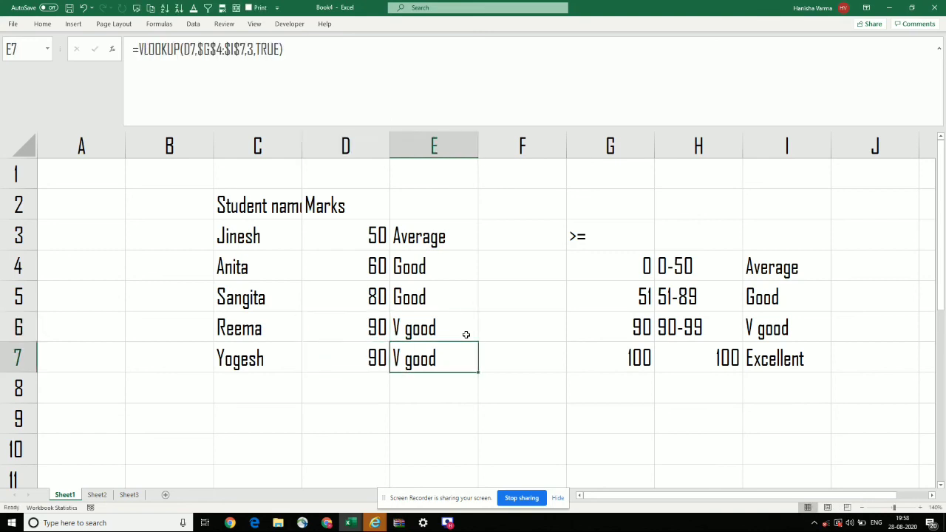
Step: Set the last student's mark in D7 to 110 and check the rating in E7
{"action": "key", "text": "Left"}
{"action": "type", "text": "110"}
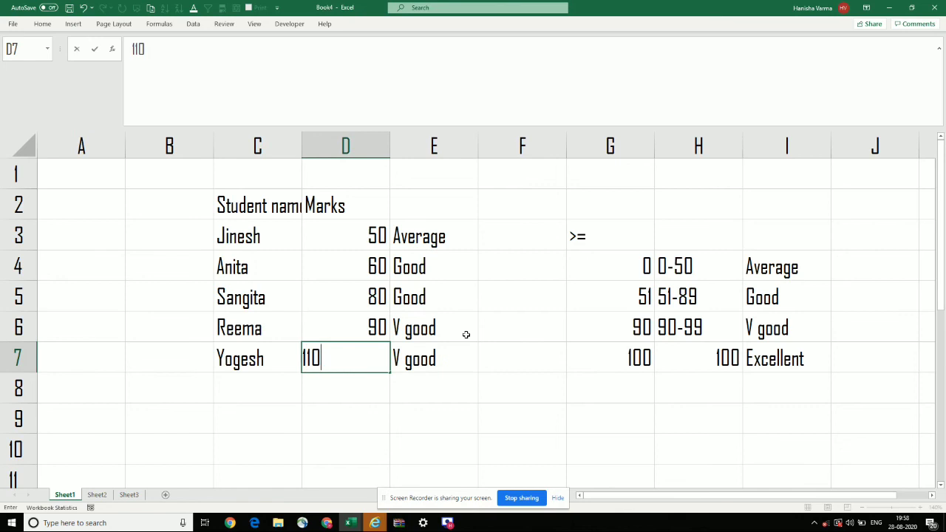
{"action": "key", "text": "Return"}
{"action": "key", "text": "Up"}
{"action": "key", "text": "Right"}
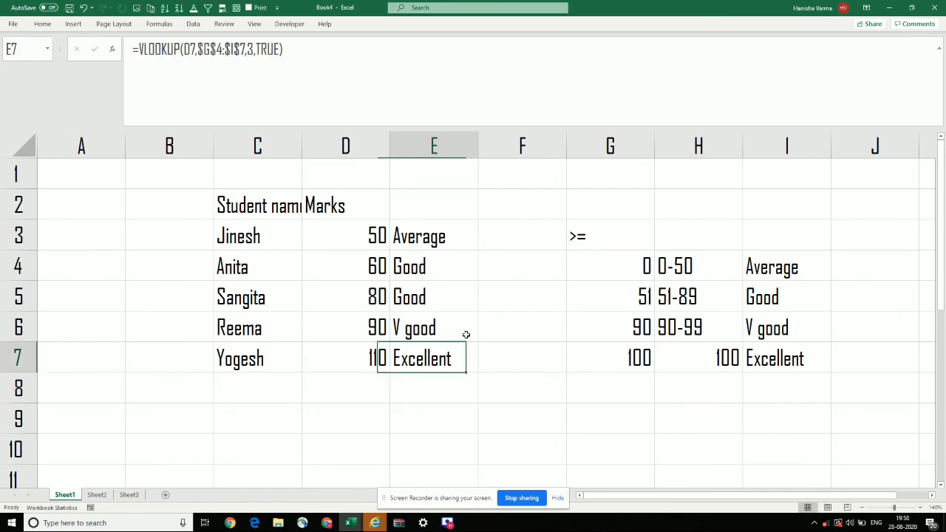
Step: Try 0 as the range_lookup argument of the VLOOKUP in E3 and check its result
{"action": "key", "text": "Up"}
{"action": "key", "text": "Up"}
{"action": "key", "text": "Up"}
{"action": "key", "text": "Up"}
{"action": "key", "text": "Up"}
{"action": "key", "text": "Down"}
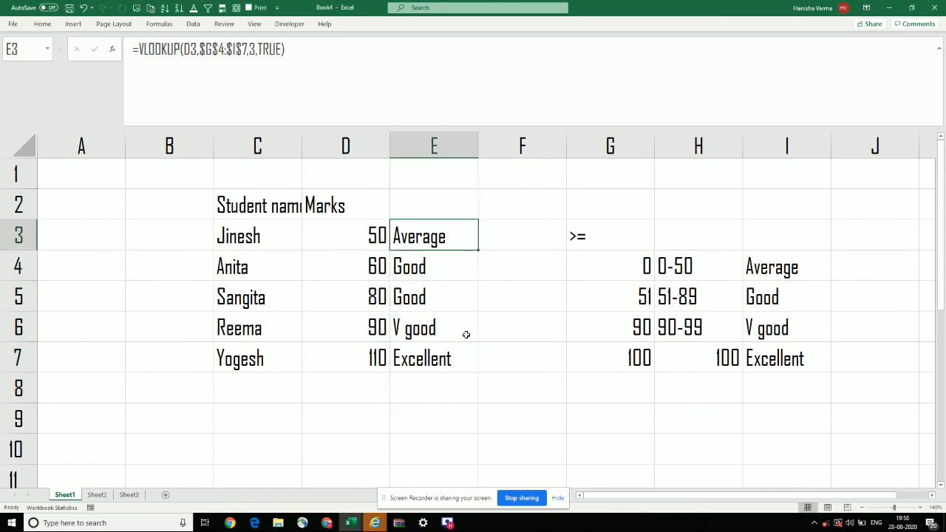
{"action": "left_click", "coordinate": [273, 53]}
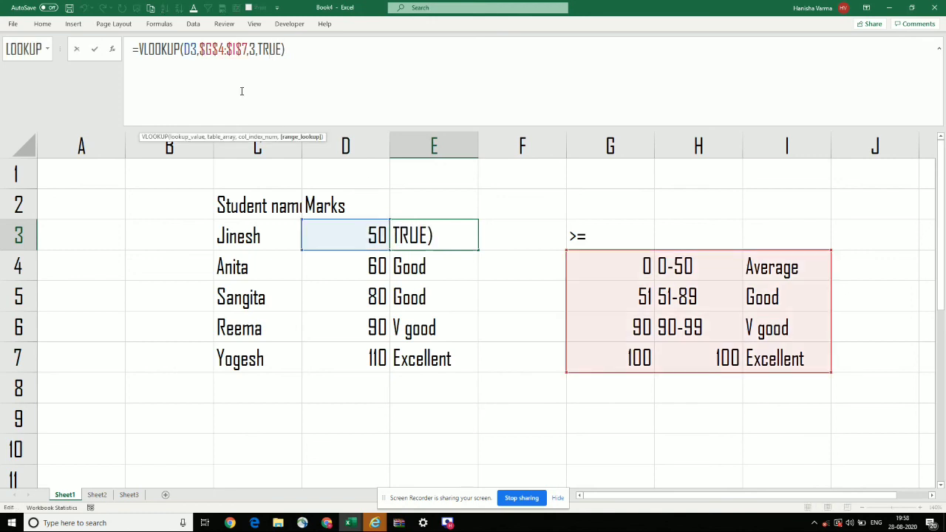
{"action": "key", "text": "BackSpace"}
{"action": "key", "text": "BackSpace"}
{"action": "key", "text": "BackSpace"}
{"action": "key", "text": "BackSpace"}
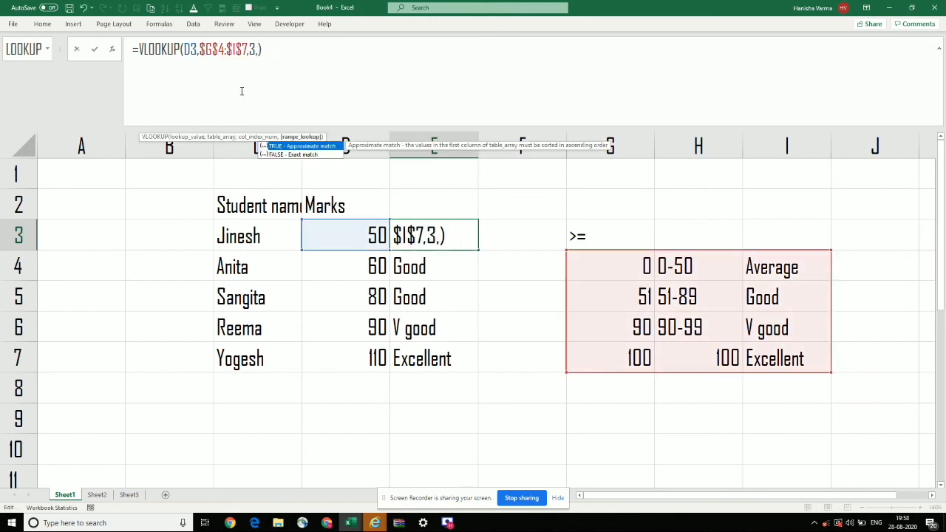
{"action": "type", "text": "0"}
{"action": "key", "text": "Return"}
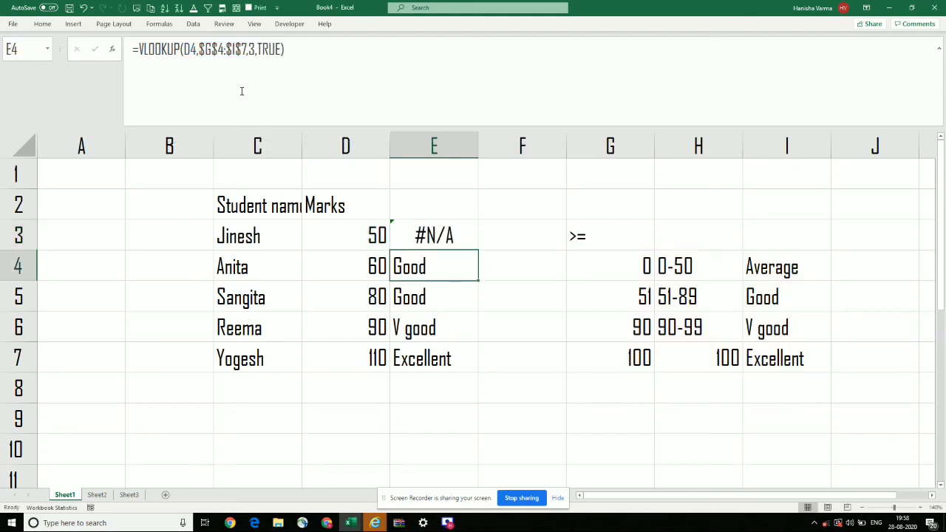
{"action": "key", "text": "Up"}
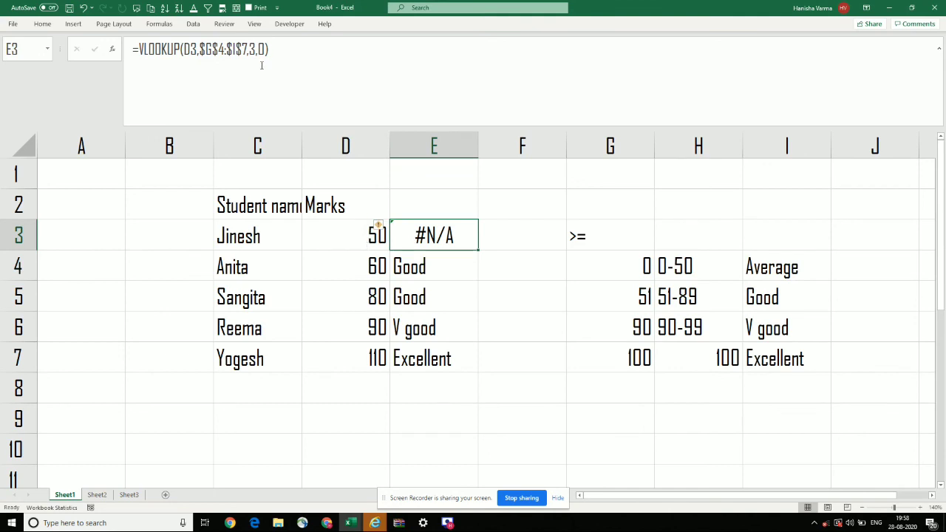
Step: Try 1 as the range_lookup argument of the VLOOKUP in E3 and check its result
{"action": "left_click", "coordinate": [204, 122]}
{"action": "key", "text": "BackSpace"}
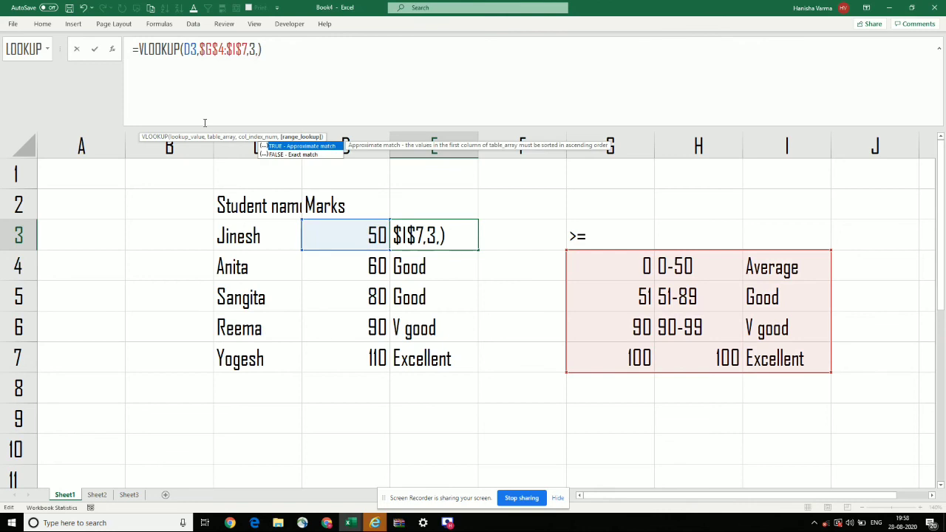
{"action": "type", "text": "1"}
{"action": "key", "text": "Return"}
{"action": "key", "text": "Up"}
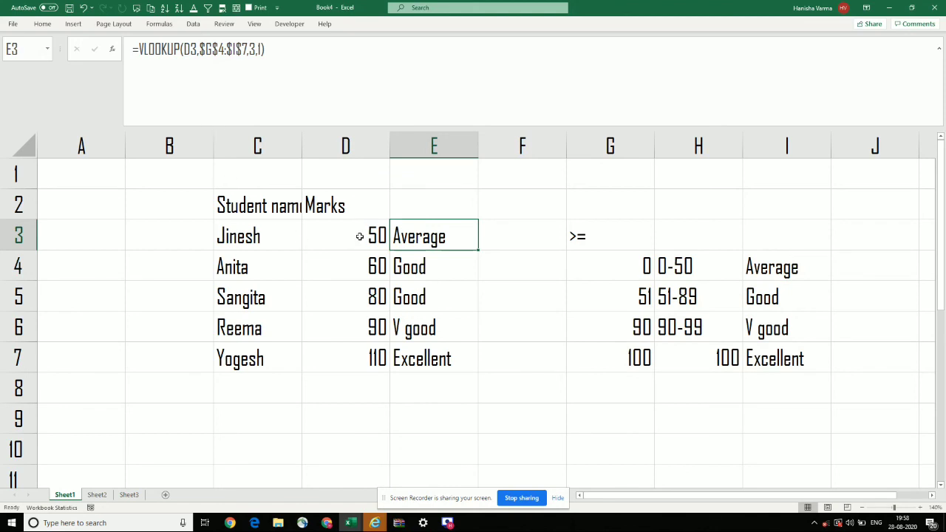
Step: Set the range_lookup argument of the VLOOKUP in E3 back to TRUE
{"action": "double_click", "coordinate": [434, 237]}
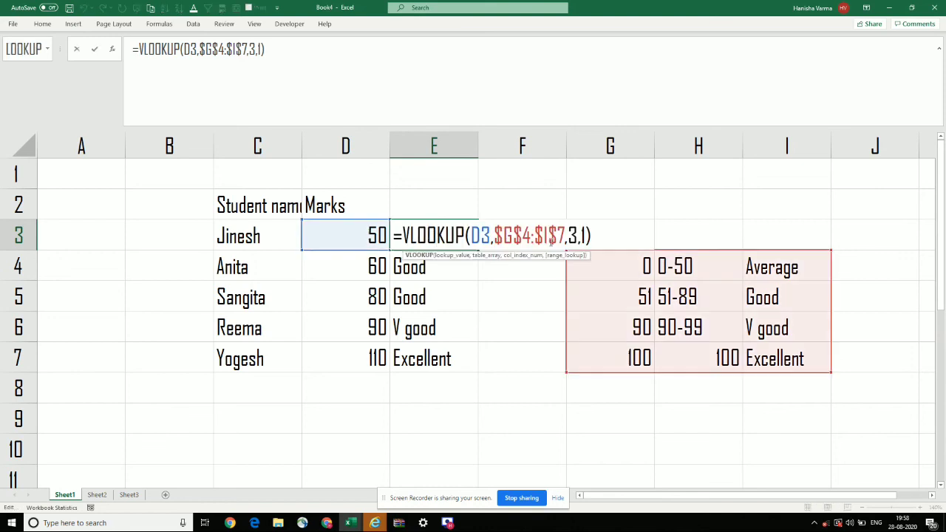
{"action": "key", "text": "Right"}
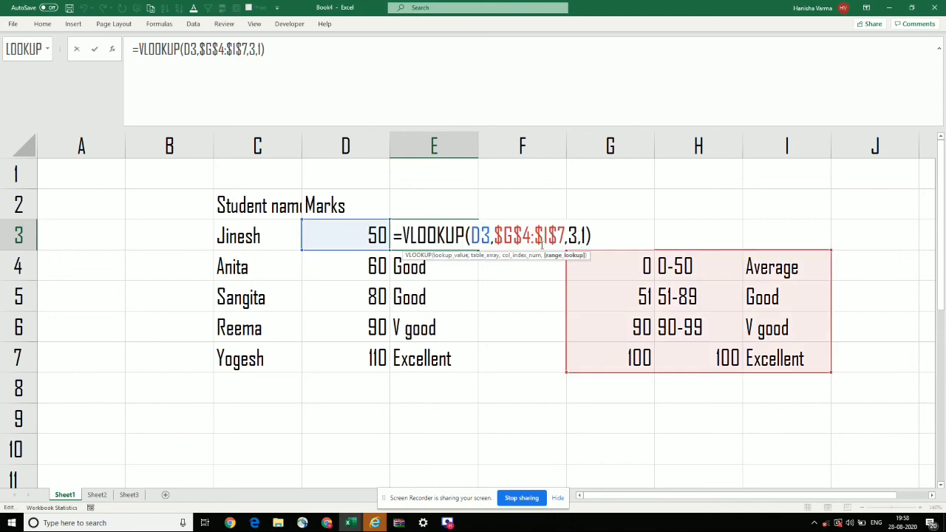
{"action": "key", "text": "BackSpace"}
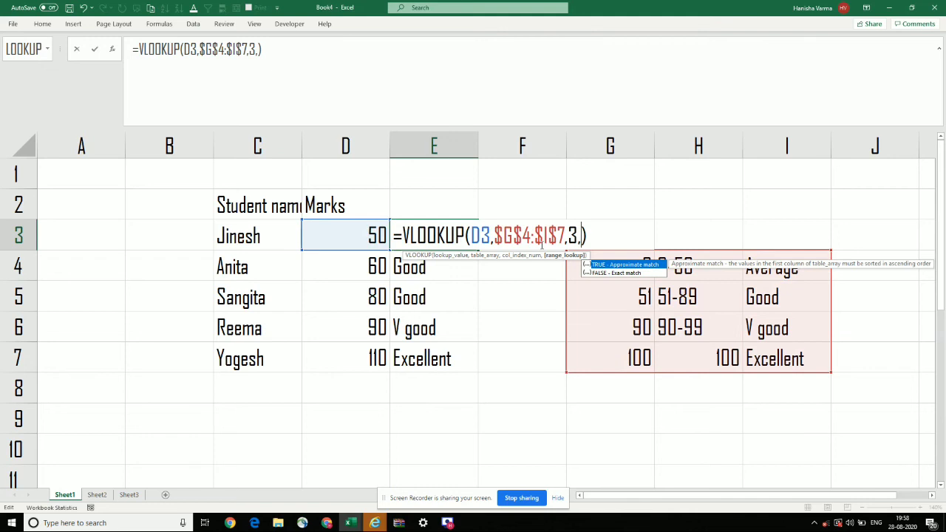
{"action": "type", "text": "TRUE"}
{"action": "key", "text": "Return"}
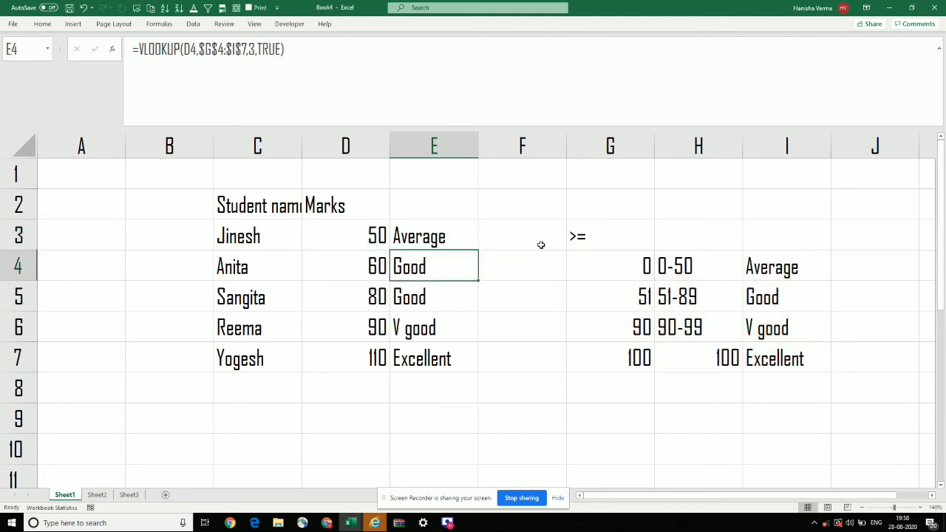
{"action": "key", "text": "Up"}
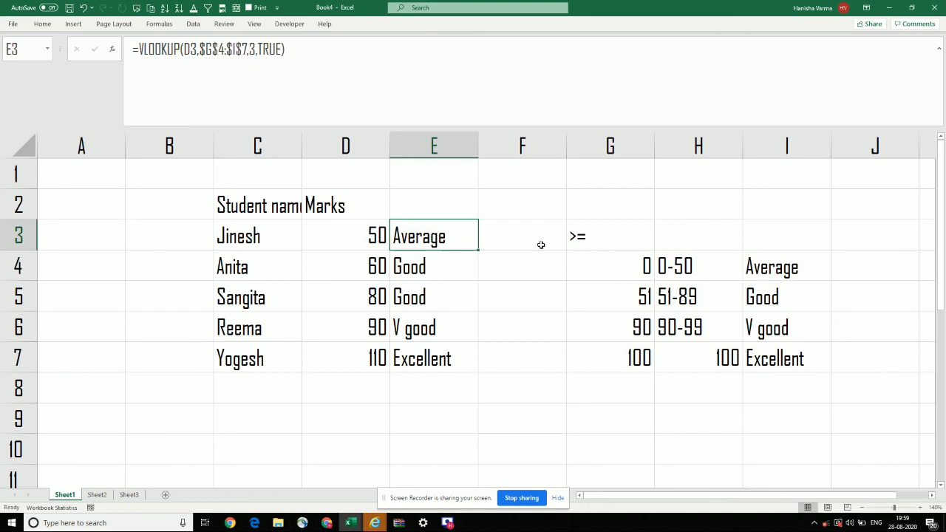
Step: Enter the label RANGE in G9, below the rating table
{"action": "left_click", "coordinate": [625, 299]}
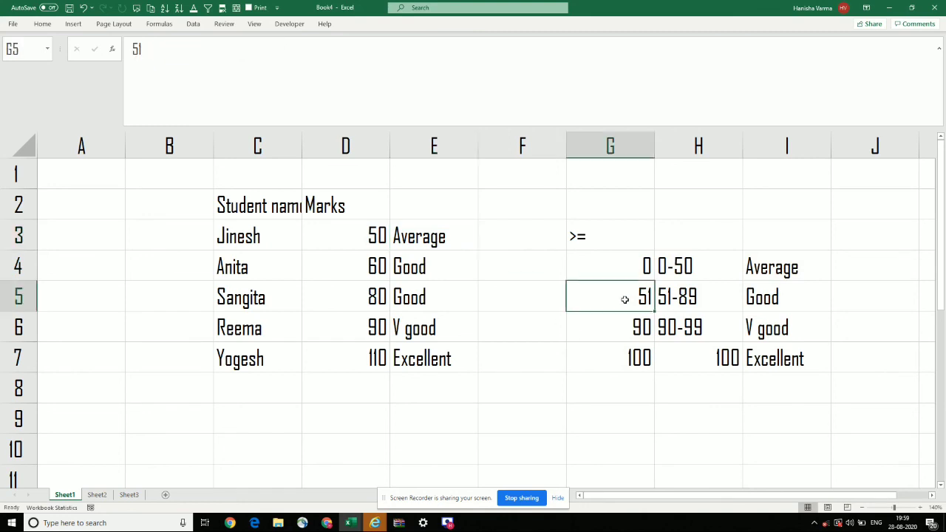
{"action": "left_click", "coordinate": [603, 427]}
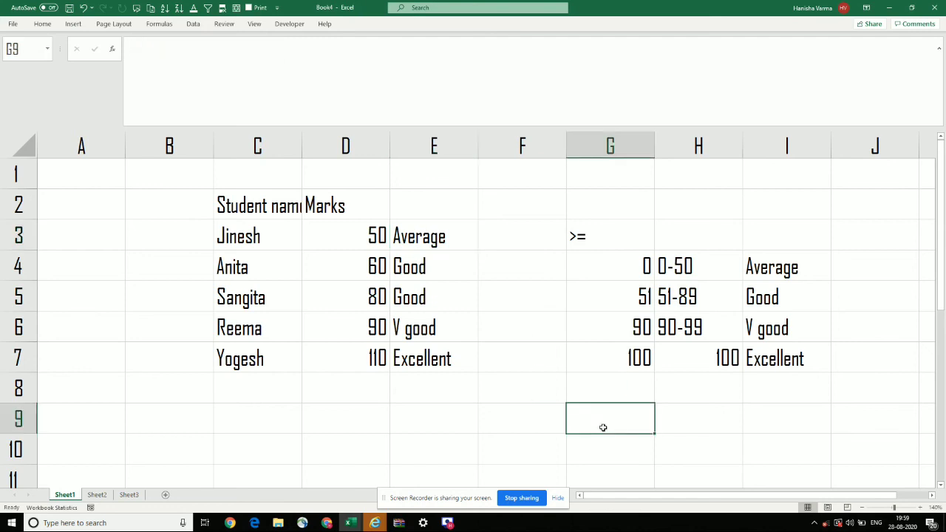
{"action": "type", "text": "RANGE"}
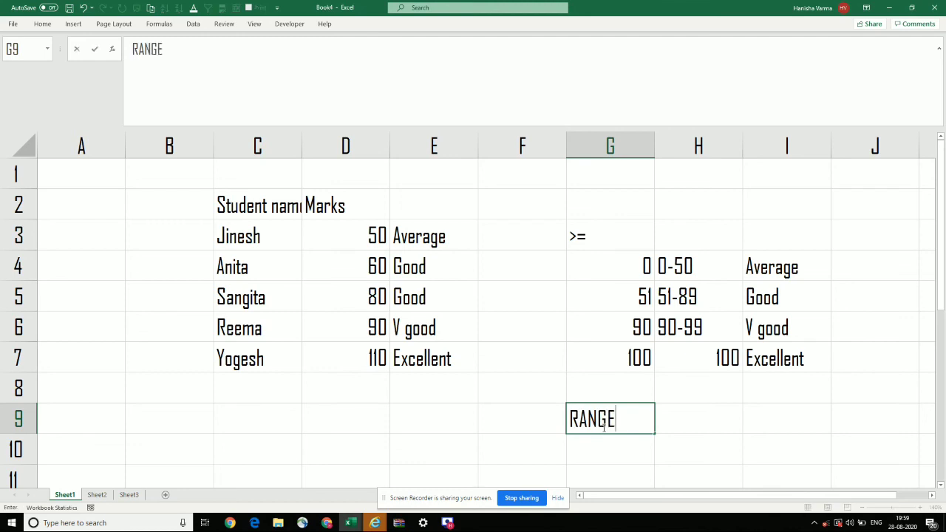
{"action": "key", "text": "Return"}
{"action": "key", "text": "Up"}
{"action": "key", "text": "Down"}
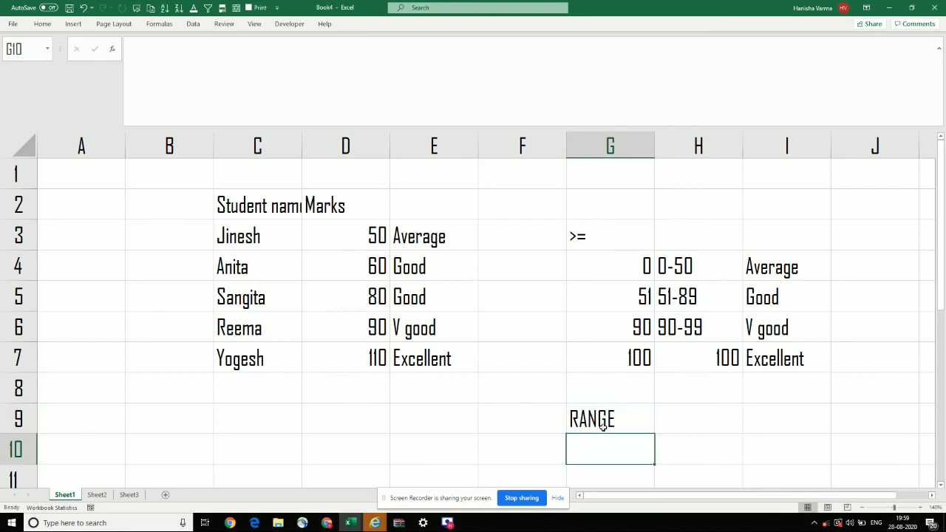
Step: Clear the >= label from G3 above the rating table
{"action": "key", "text": "Up"}
{"action": "key", "text": "Up"}
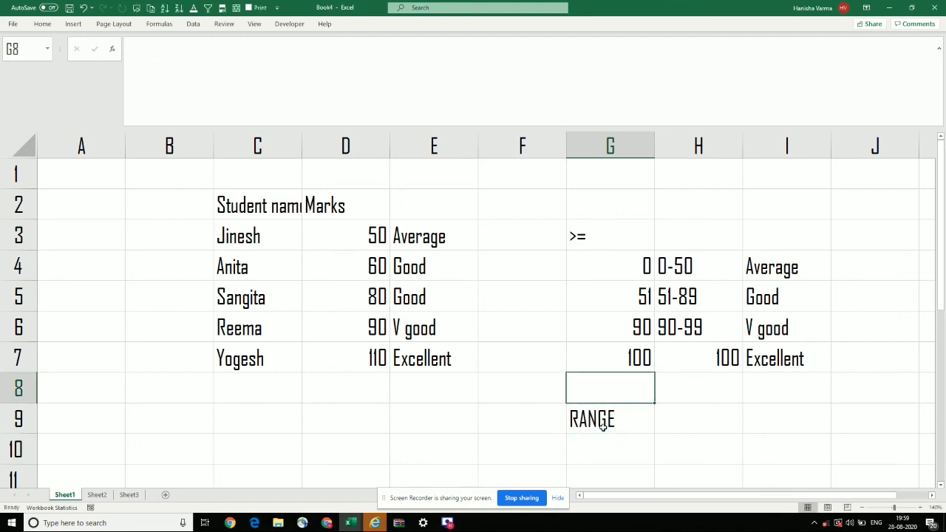
{"action": "key", "text": "F2"}
{"action": "key", "text": "Escape"}
{"action": "key", "text": "Up"}
{"action": "key", "text": "Up"}
{"action": "key", "text": "Up"}
{"action": "key", "text": "Up"}
{"action": "key", "text": "Up"}
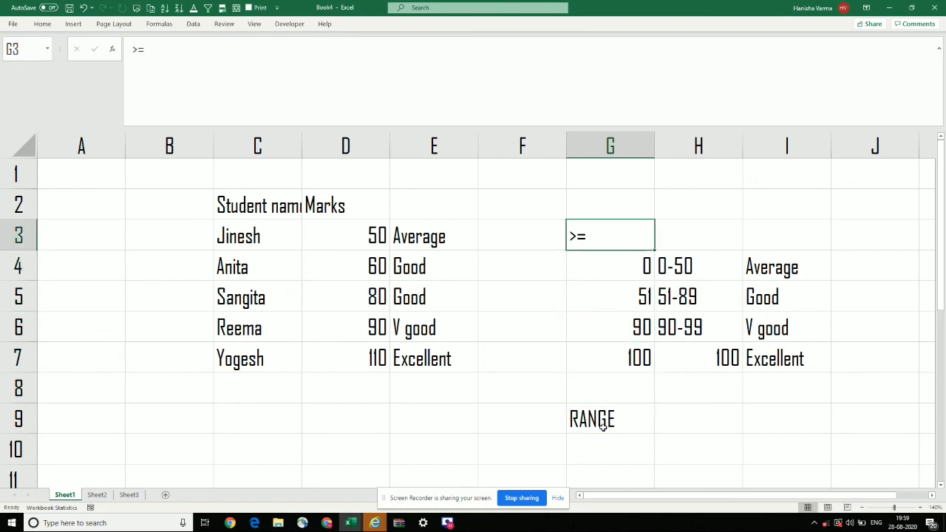
{"action": "key", "text": "Delete"}
{"action": "key", "text": "Down"}
{"action": "key", "text": "Down"}
{"action": "key", "text": "Down"}
{"action": "key", "text": "Down"}
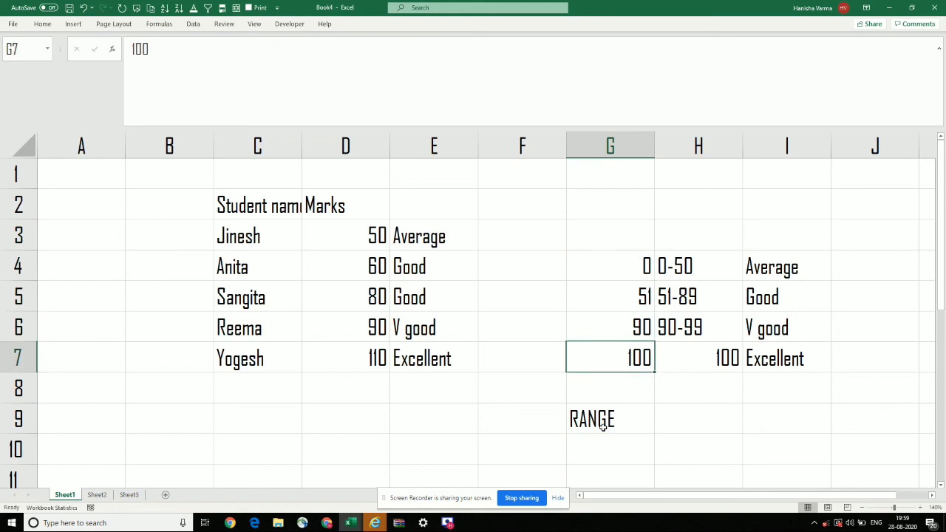
Step: Undo the deletion of the >= label in G3
{"action": "key", "text": "Up"}
{"action": "key", "text": "Up"}
{"action": "key", "text": "ctrl+z"}
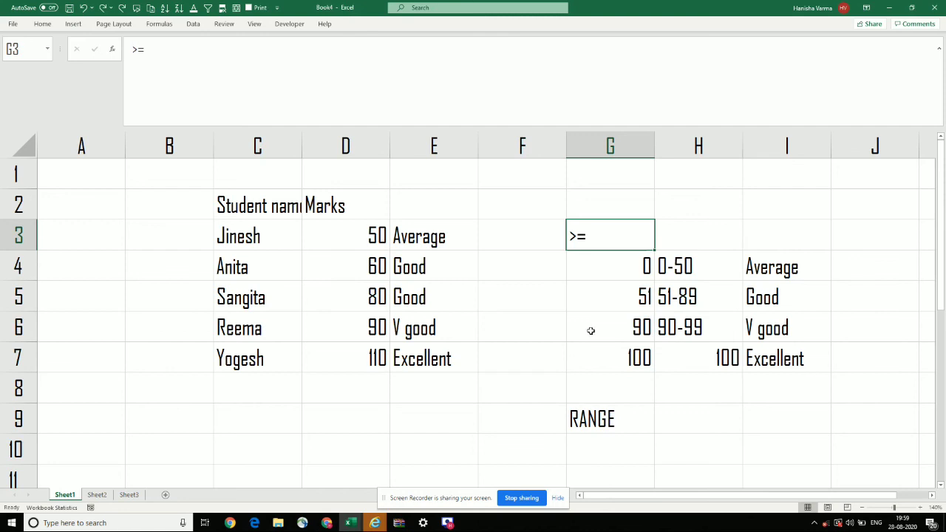
Step: Examine the VLOOKUP formulas in E3:E7 one row at a time
{"action": "left_click", "coordinate": [517, 259]}
{"action": "left_click", "coordinate": [456, 254]}
{"action": "key", "text": "Up"}
{"action": "key", "text": "Up"}
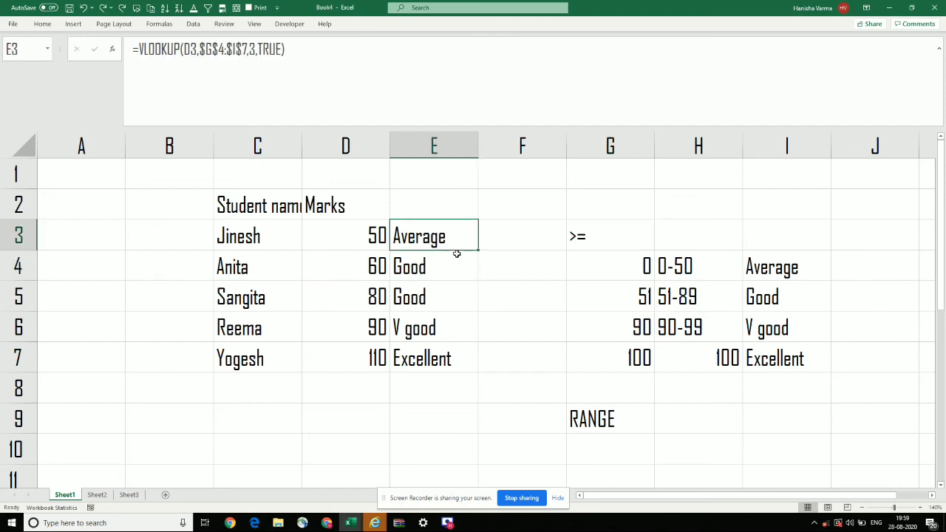
{"action": "key", "text": "Down"}
{"action": "key", "text": "Down"}
{"action": "key", "text": "Down"}
{"action": "key", "text": "Down"}
{"action": "key", "text": "Down"}
{"action": "key", "text": "Down"}
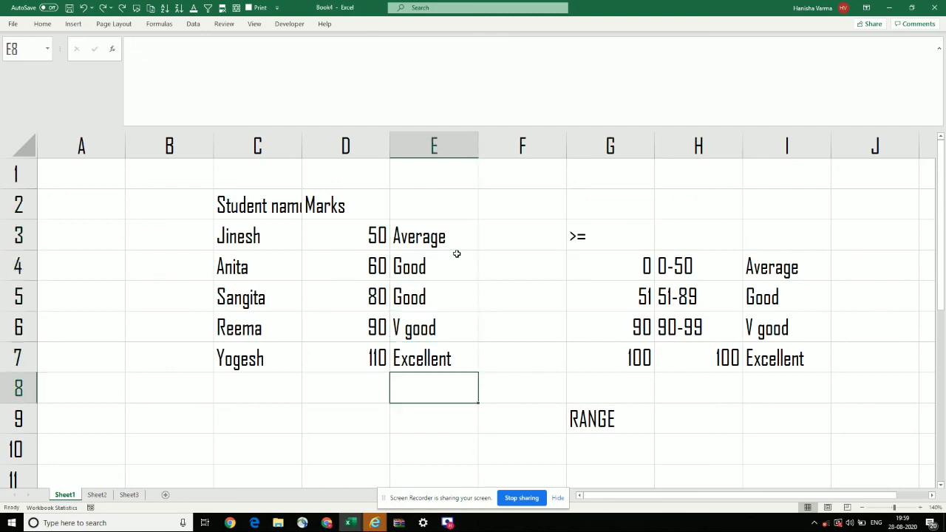
Step: Select cell G9 containing the RANGE label below the rating table
{"action": "key", "text": "Right"}
{"action": "key", "text": "Down"}
{"action": "key", "text": "Down"}
{"action": "key", "text": "Right"}
{"action": "key", "text": "Up"}
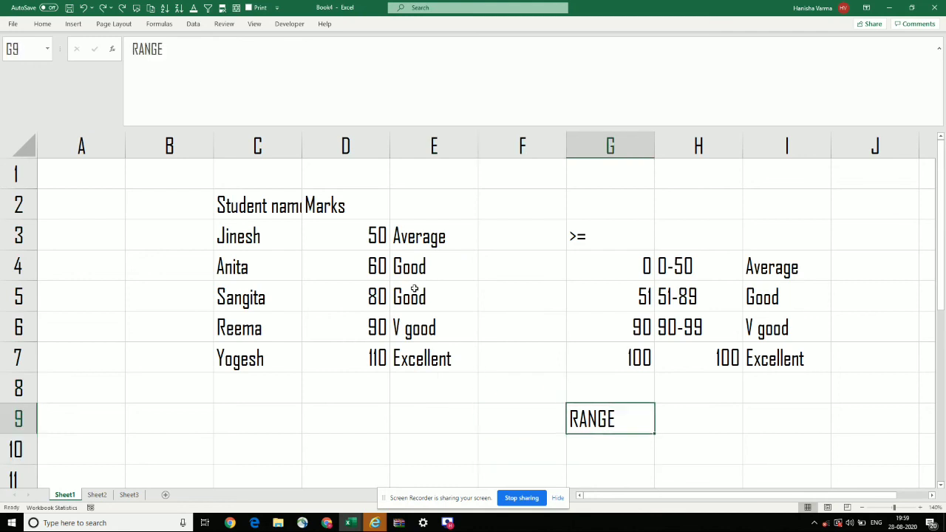